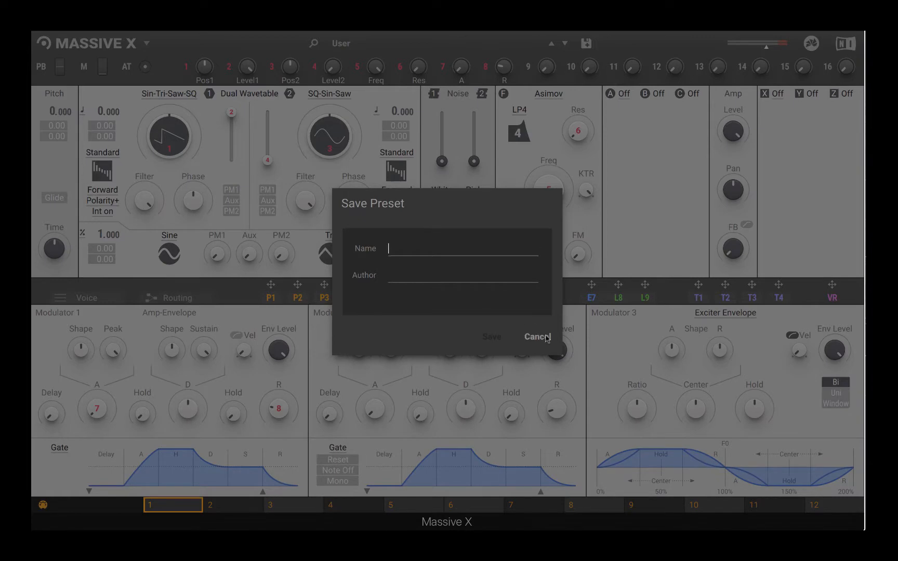
# Cancel saving the preset and look through the main options and the User preset browser.
pyautogui.click(538, 338)
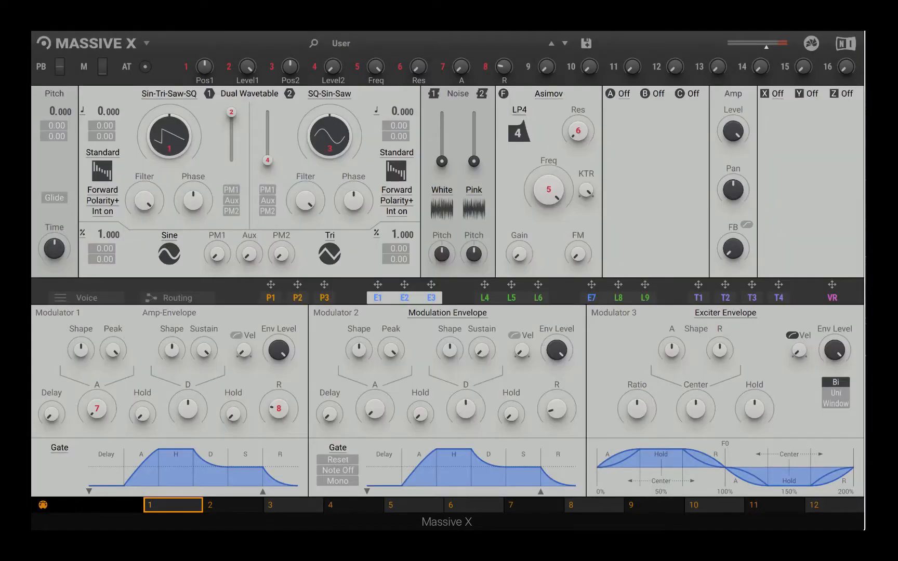
pyautogui.click(146, 45)
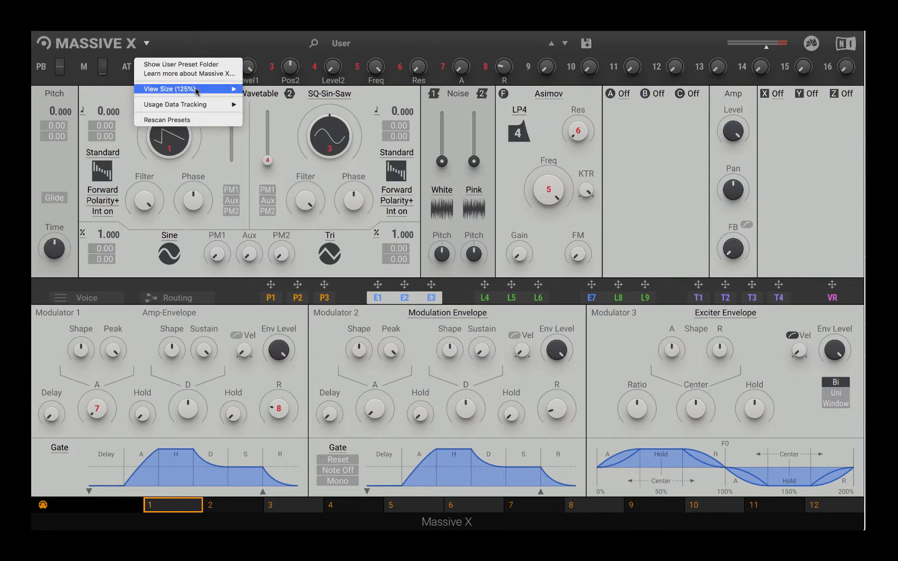
pyautogui.moveTo(208, 92)
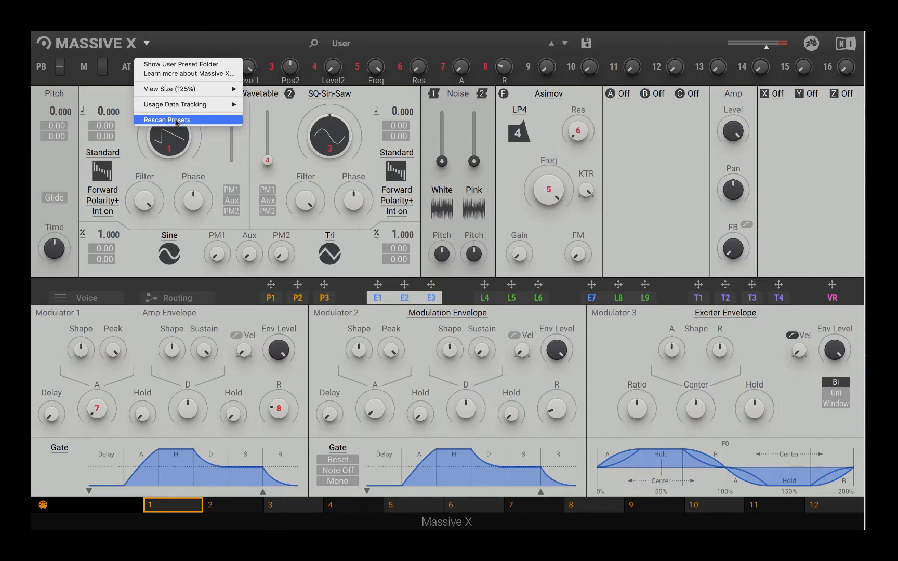
pyautogui.click(457, 50)
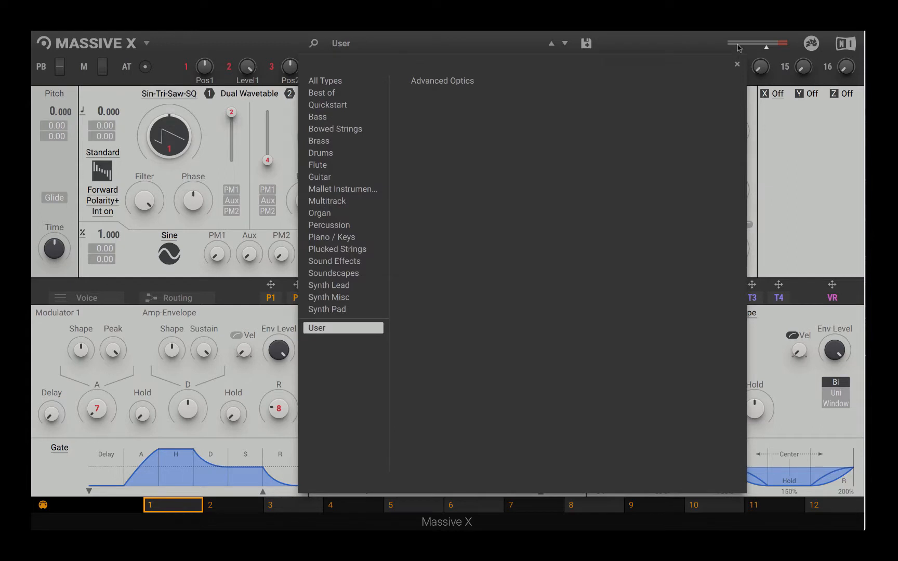
pyautogui.click(740, 48)
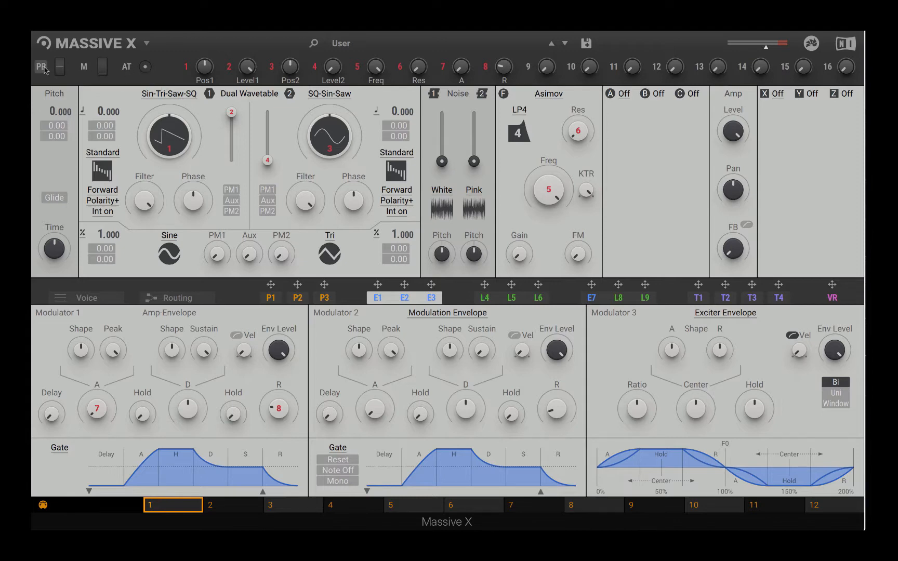
# Assign the pitch bend (PB) control to the Filter knob of the first wavetable oscillator.
pyautogui.moveTo(41, 67); pyautogui.dragTo(145, 200)
# Browse the noise types available for Noisetable 2 and the available filter models.
pyautogui.click(476, 194)
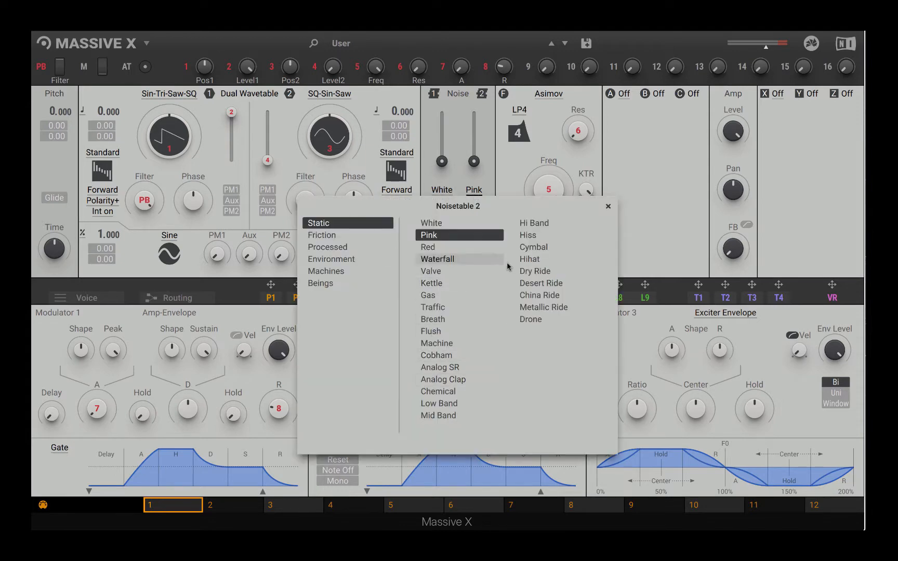
pyautogui.click(453, 139)
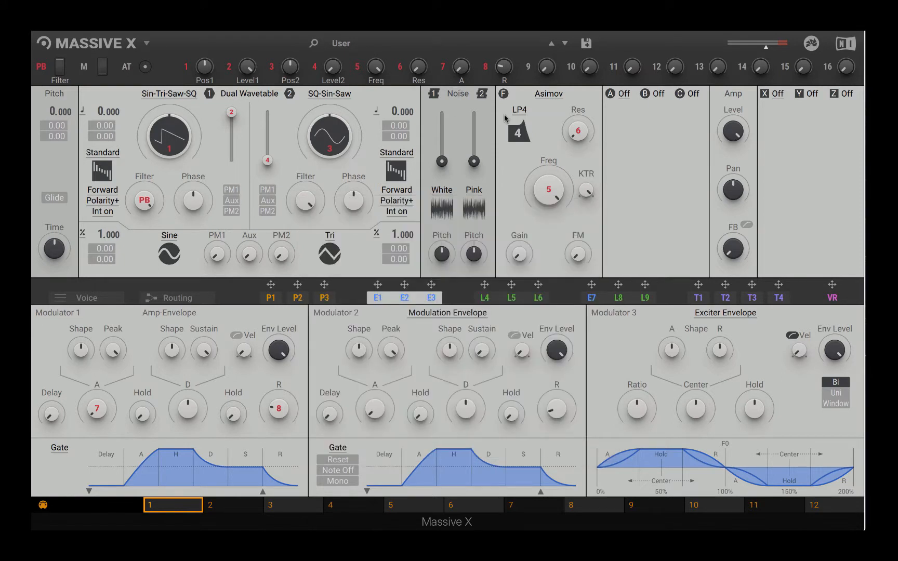
pyautogui.click(548, 95)
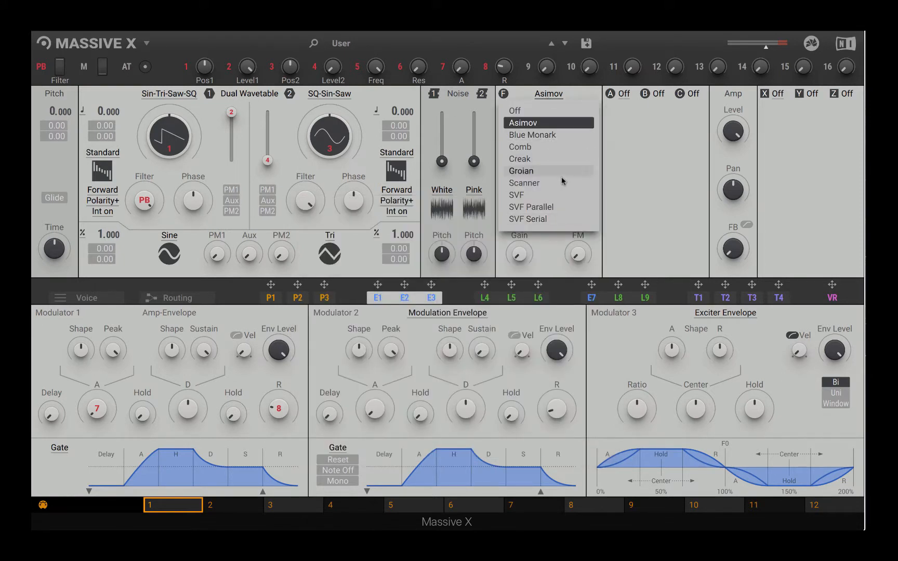
pyautogui.click(606, 153)
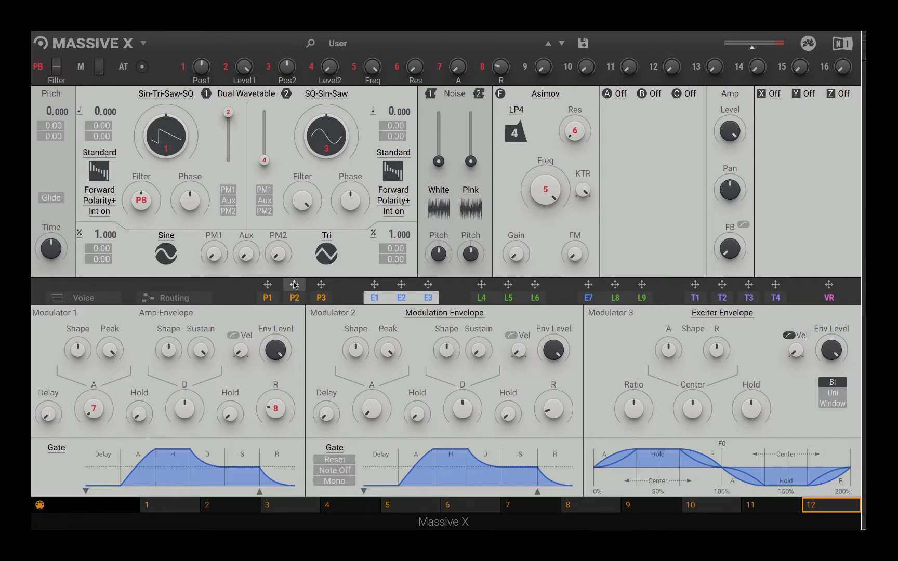
# View the editors of performer P2, the L4 to L6 LFOs and tracker T1.
pyautogui.click(294, 298)
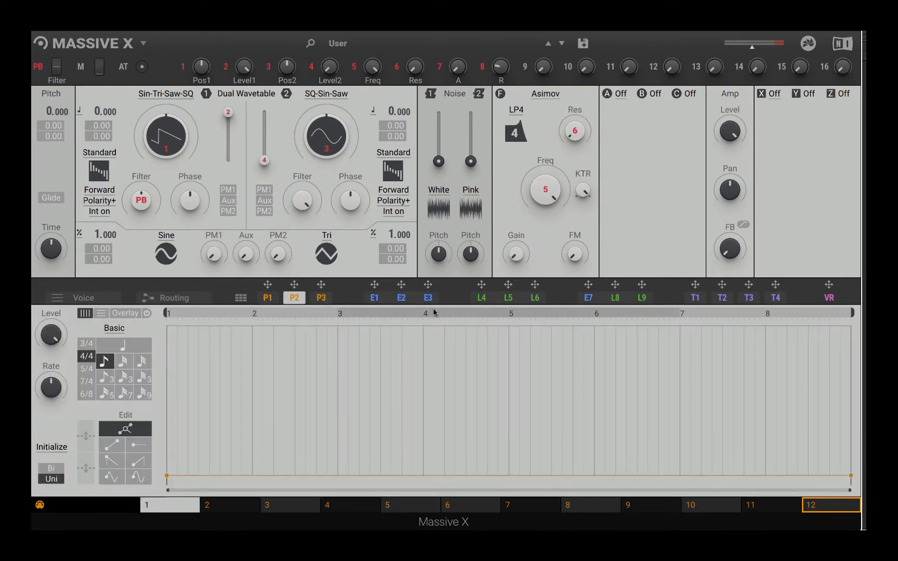
pyautogui.click(506, 298)
pyautogui.click(688, 298)
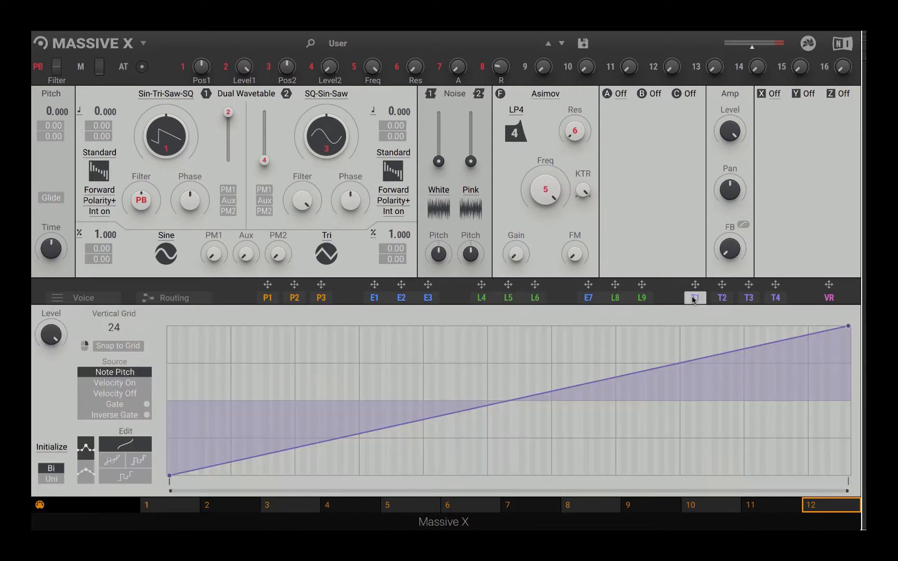
# Show the voice settings and look at the available glide curve types.
pyautogui.click(82, 299)
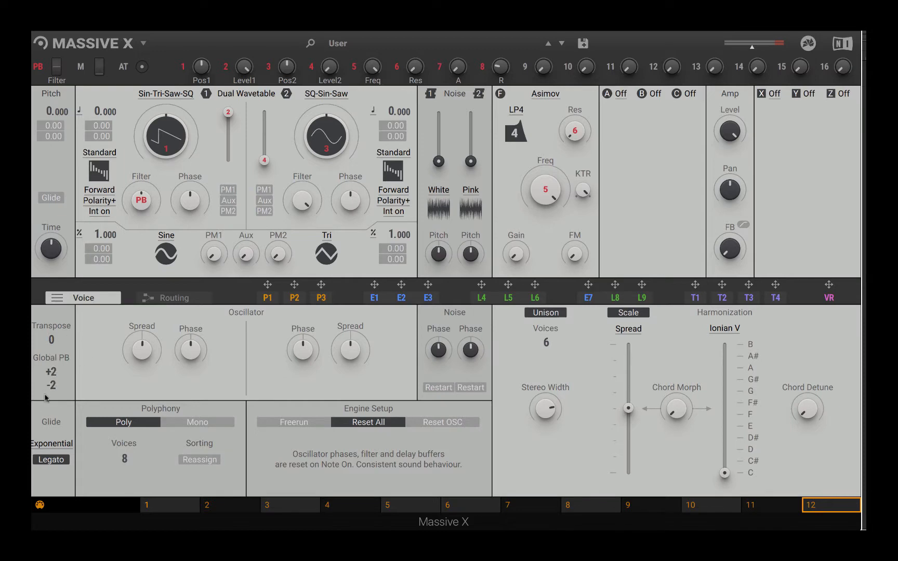
pyautogui.click(51, 444)
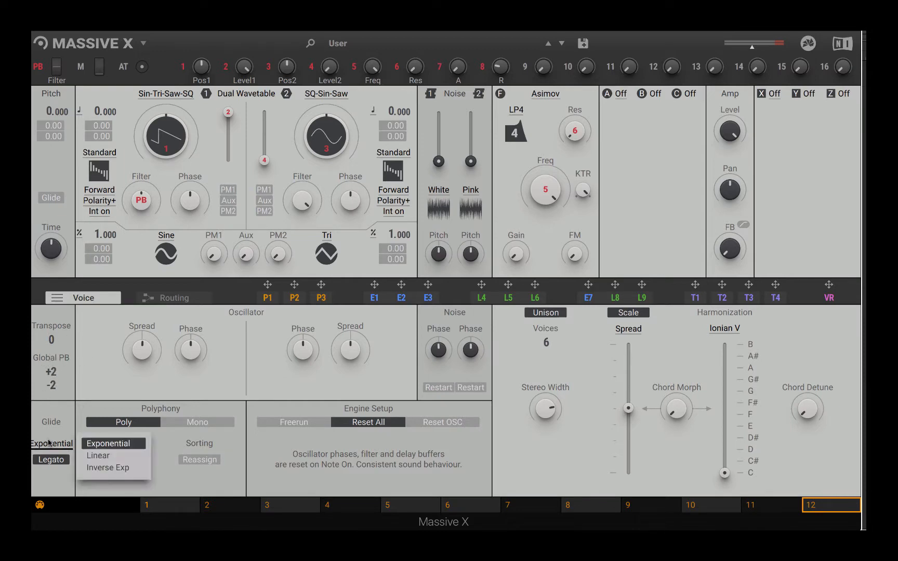
pyautogui.click(45, 426)
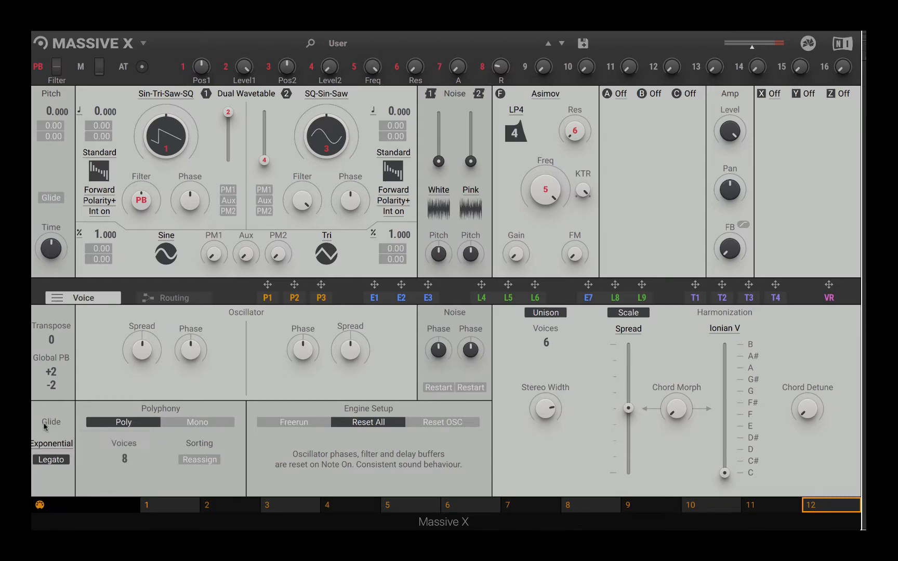
# Try Mono polyphony, return to Poly, and try out the Poly voice count.
pyautogui.click(186, 424)
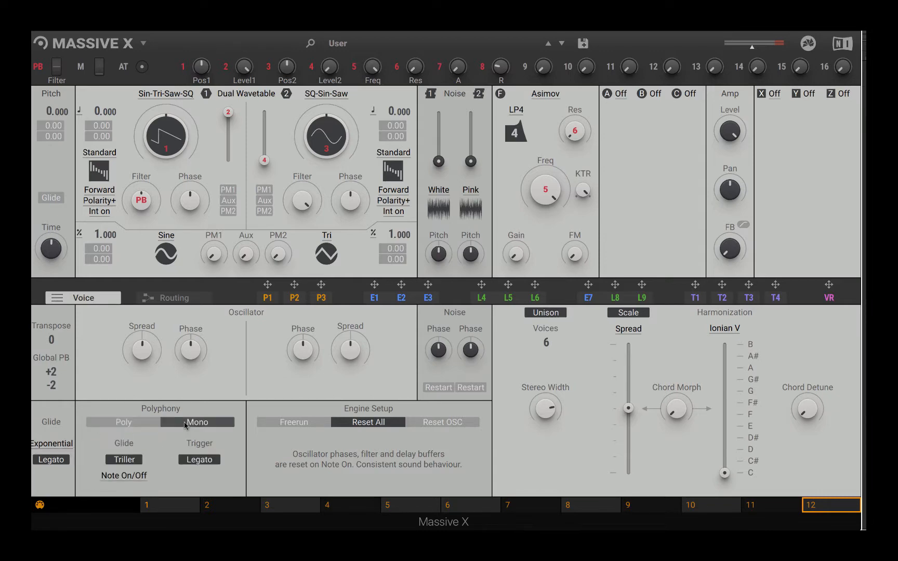
pyautogui.click(138, 423)
pyautogui.moveTo(124, 459); pyautogui.dragTo(125, 442)
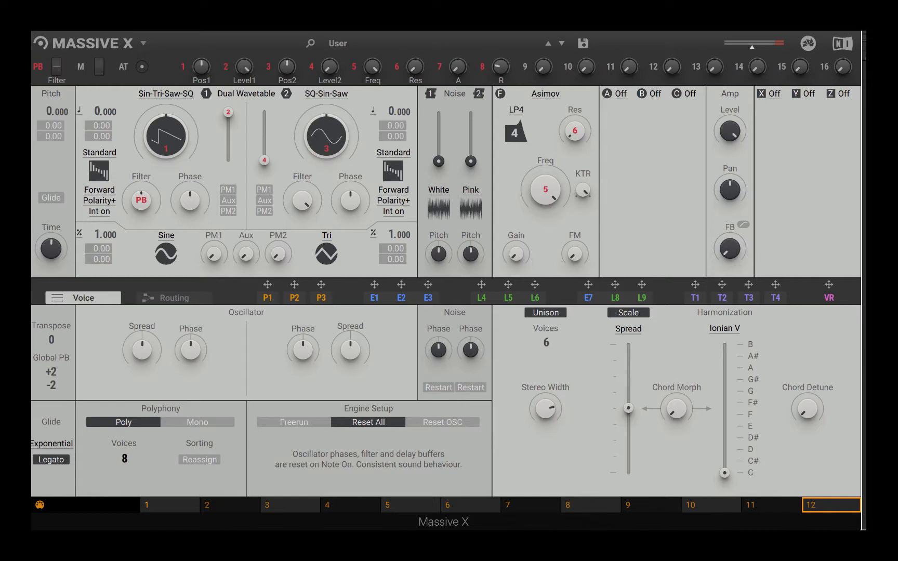
# Compare the Freerun, Reset All and Reset OSC engine setups and settle on Reset OSC.
pyautogui.click(283, 424)
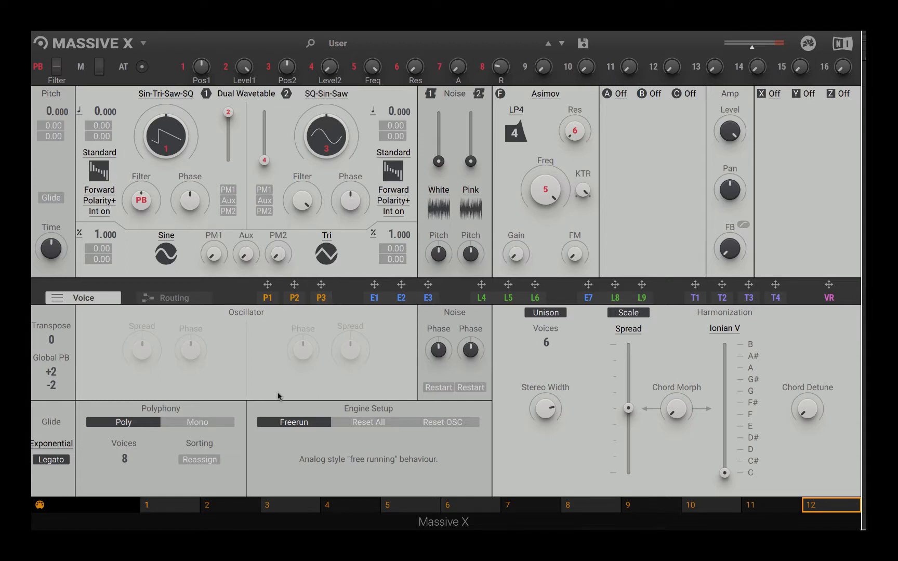
pyautogui.click(358, 423)
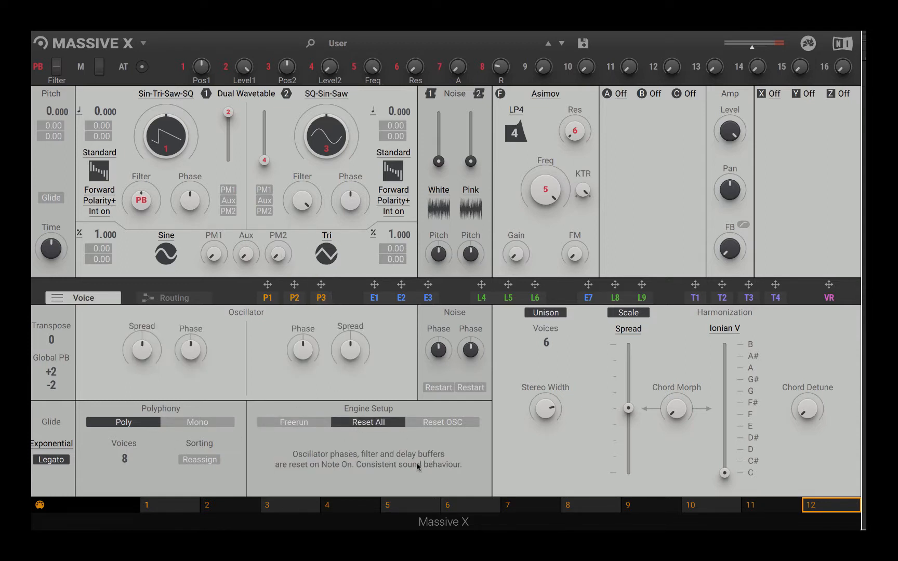
pyautogui.click(452, 423)
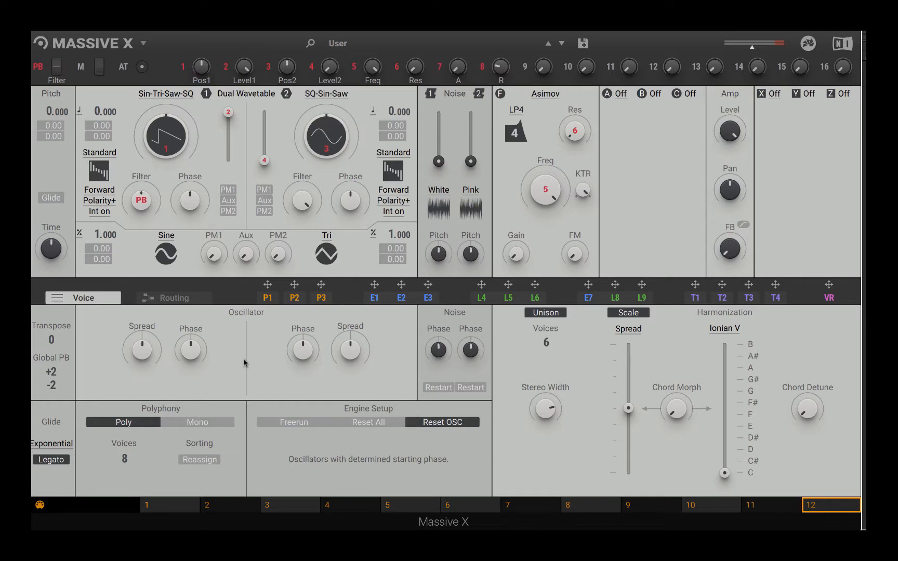
pyautogui.click(371, 427)
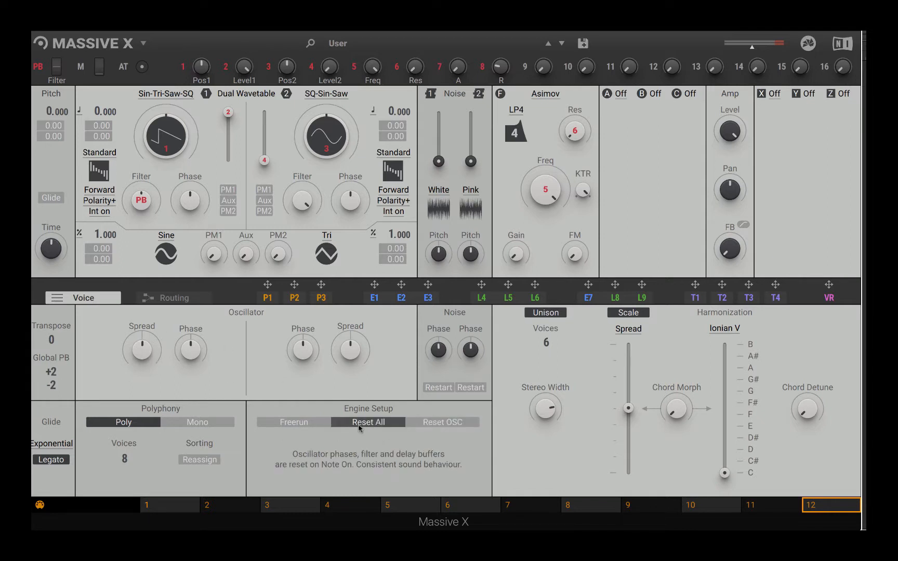
pyautogui.click(300, 423)
pyautogui.click(385, 422)
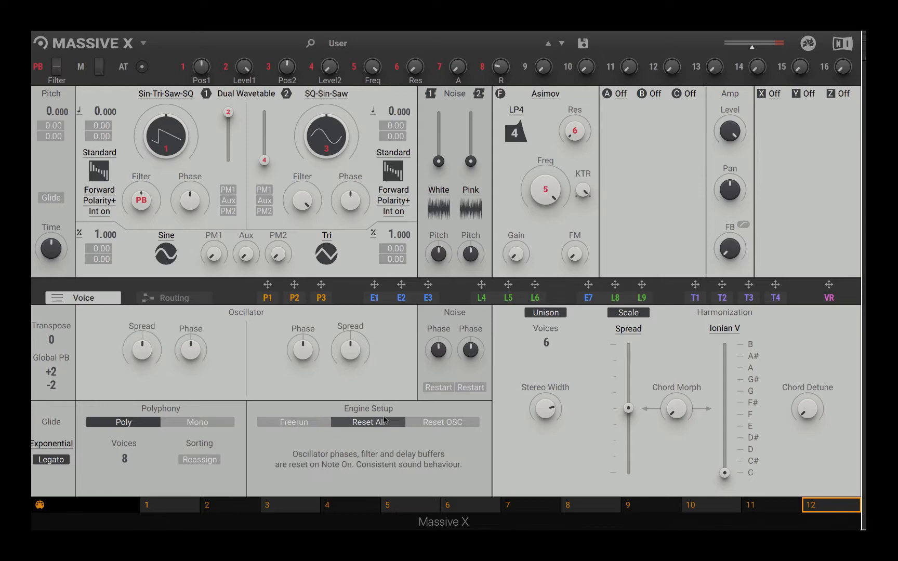
pyautogui.click(435, 424)
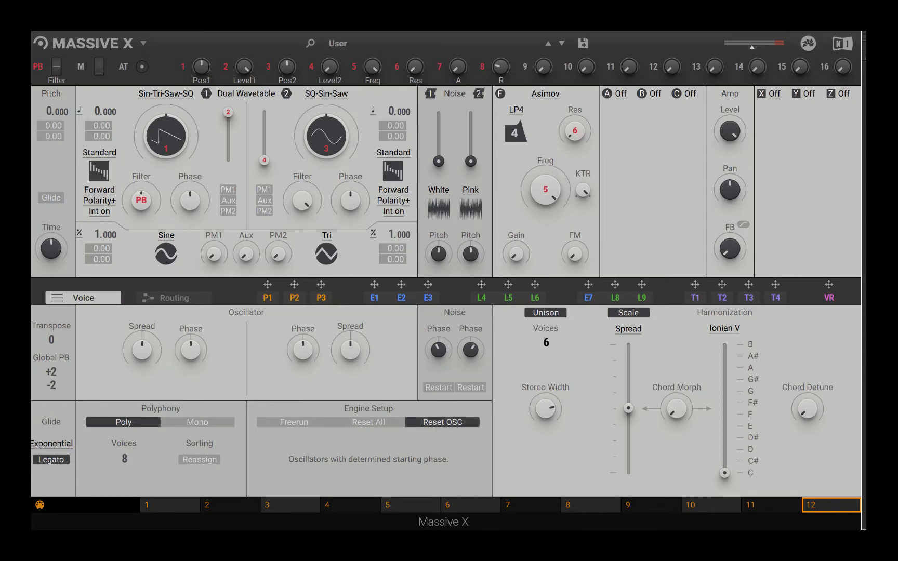
# Turn off Scale for the unison voices and lower the Spread to about a quarter of its range.
pyautogui.moveTo(549, 348); pyautogui.dragTo(550, 325)
pyautogui.moveTo(628, 408); pyautogui.dragTo(628, 424)
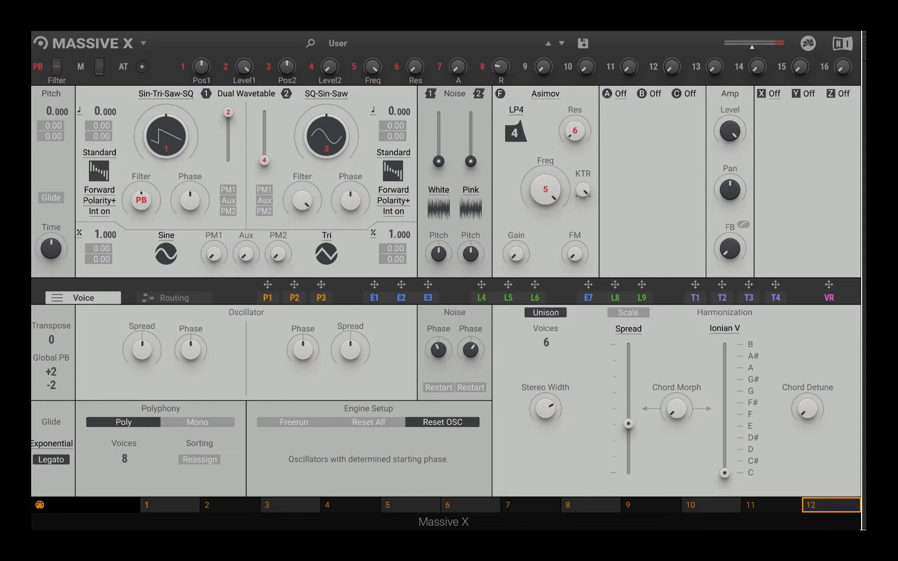
pyautogui.moveTo(628, 423); pyautogui.dragTo(628, 442)
# Set the Harmonization to the heptatonic scale Dorian2 Min7 CZ.
pyautogui.click(717, 330)
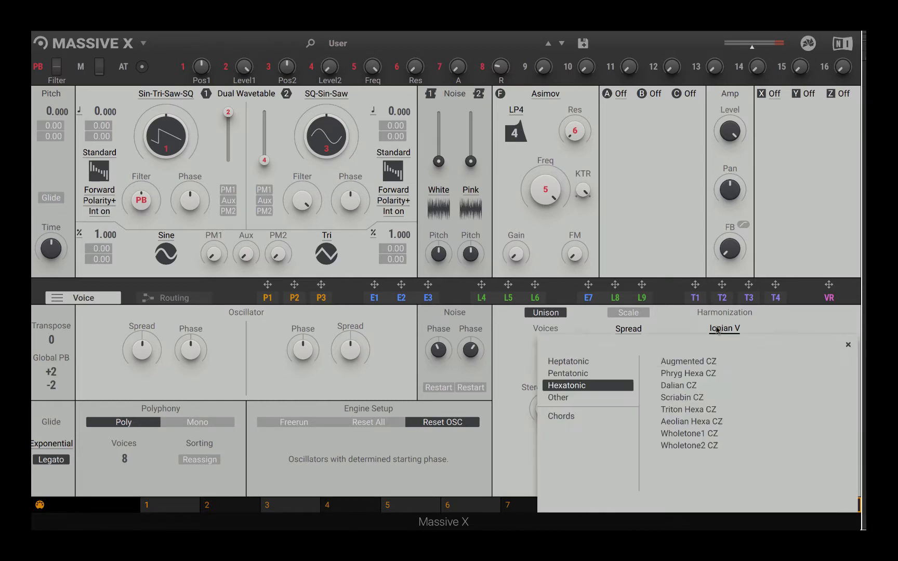
pyautogui.click(586, 363)
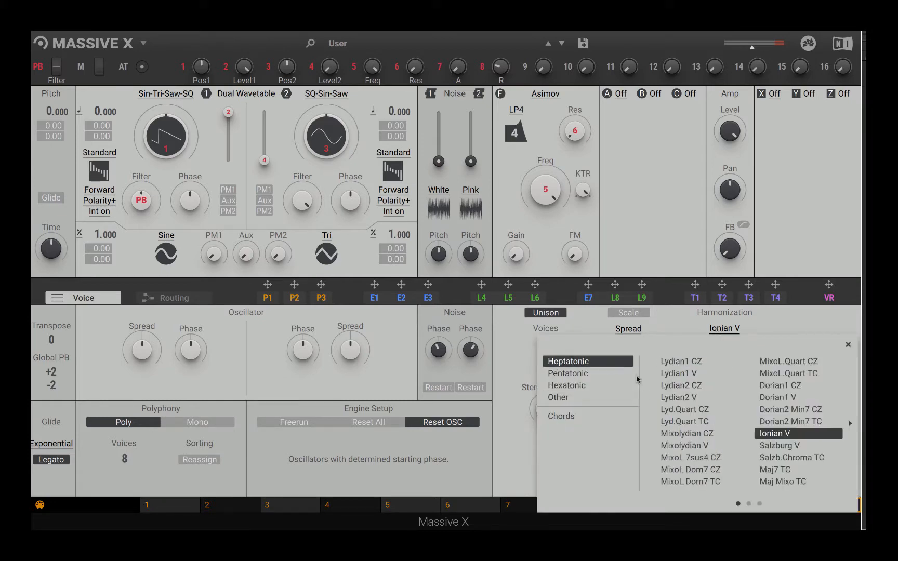
pyautogui.click(798, 412)
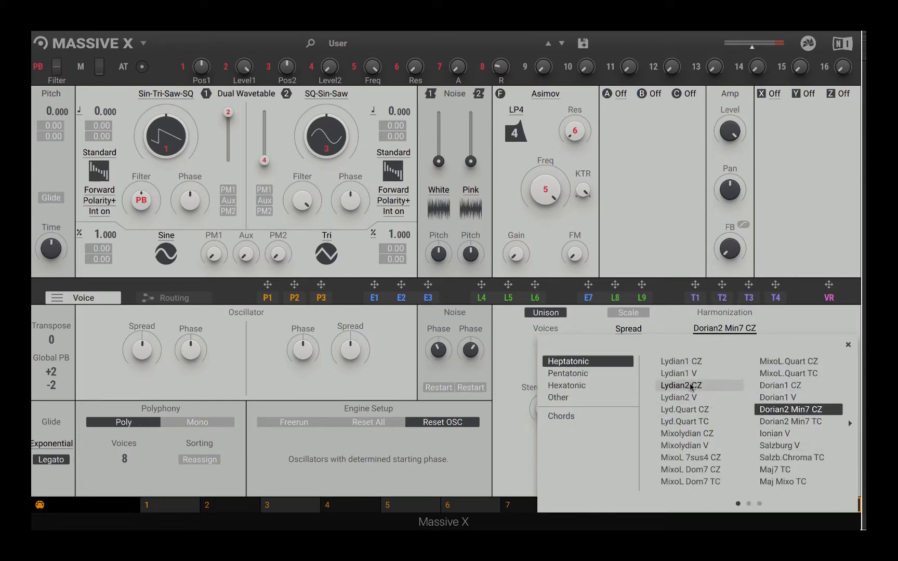
pyautogui.click(657, 327)
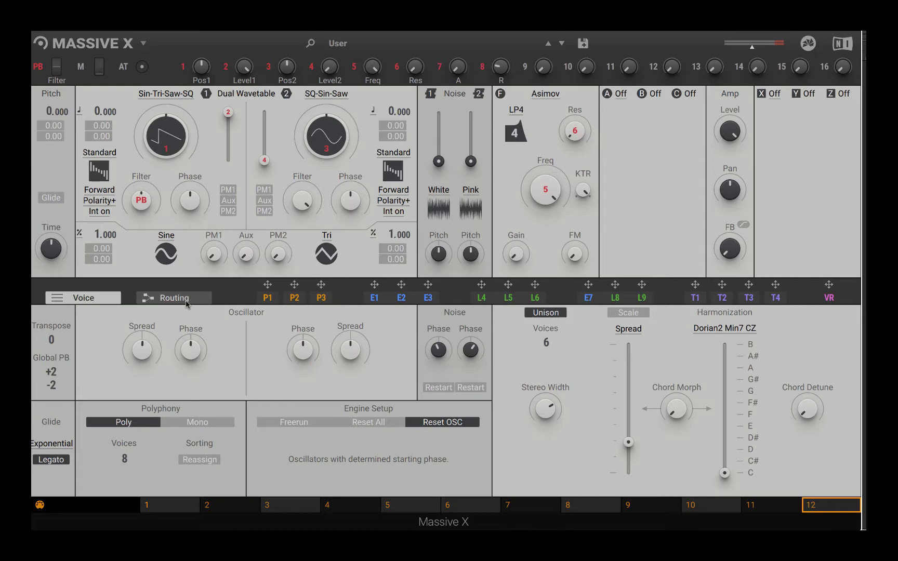
# Show modulators 1 to 3, try Modulator 2 as an Exciter Envelope and switch it back to Modulation Envelope.
pyautogui.click(374, 299)
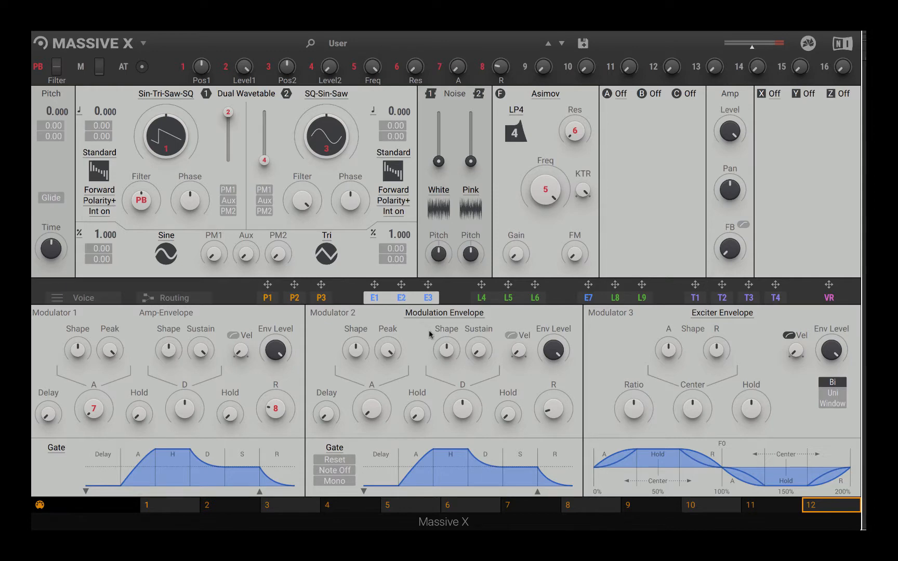
pyautogui.click(434, 313)
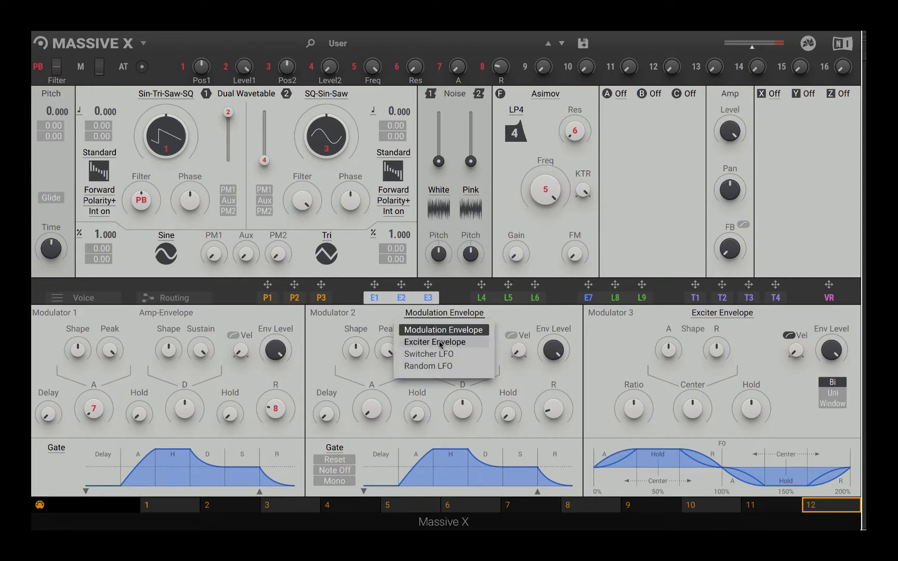
pyautogui.click(440, 344)
pyautogui.click(435, 315)
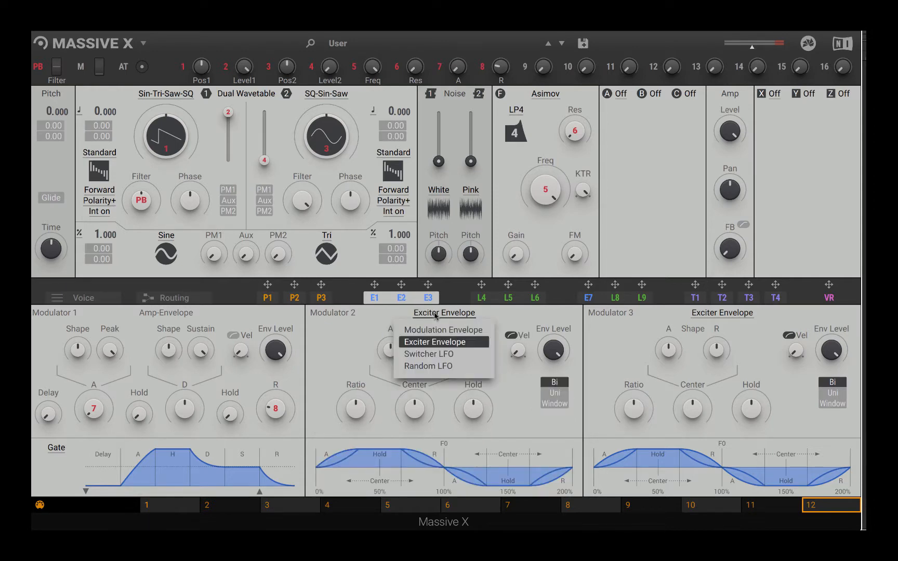
pyautogui.click(440, 333)
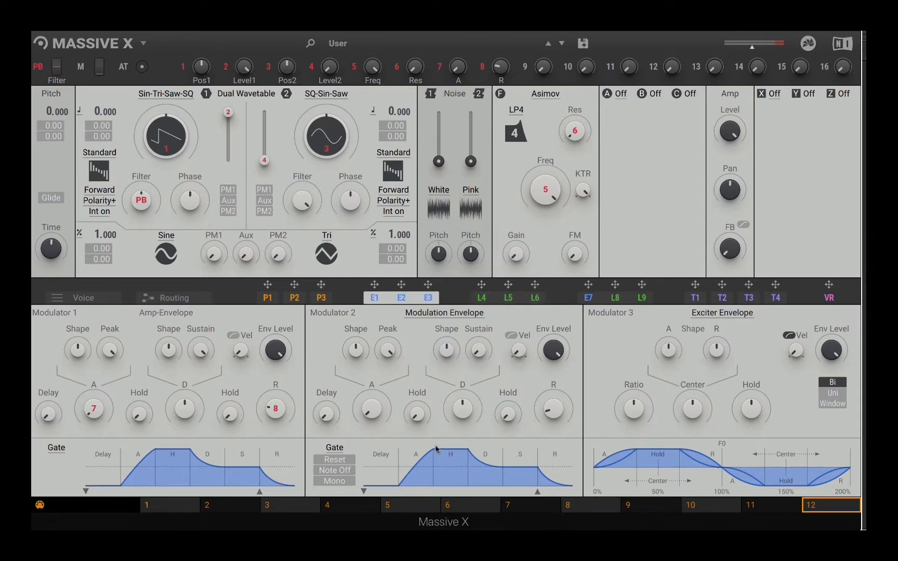
# View the LFOs in modulators 4 to 6, and change Modulator 2 to an Exciter Envelope.
pyautogui.click(507, 297)
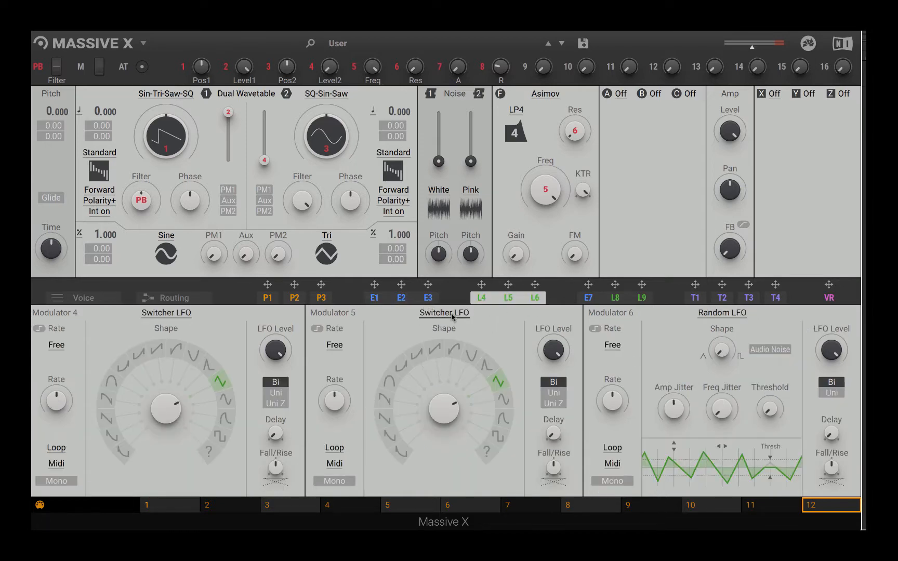
pyautogui.click(415, 298)
pyautogui.click(429, 315)
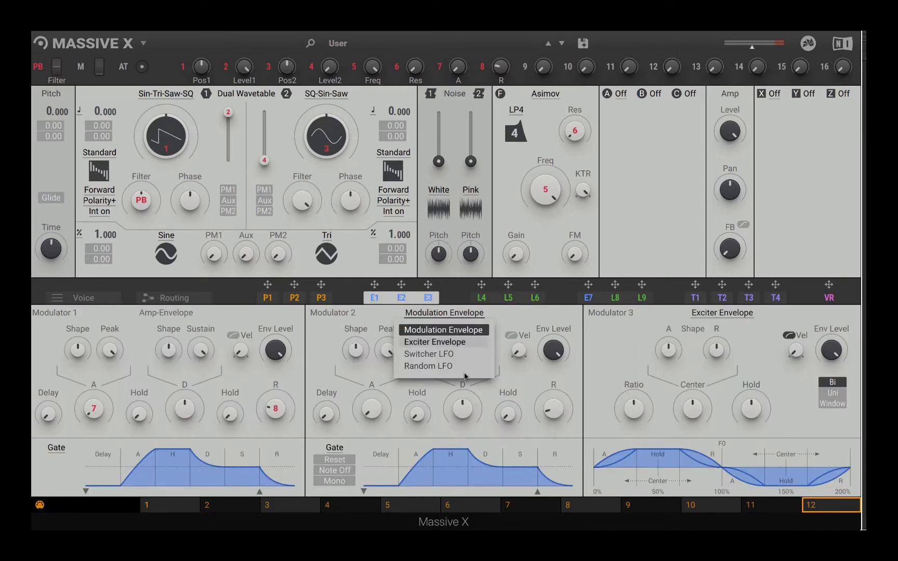
pyautogui.click(455, 342)
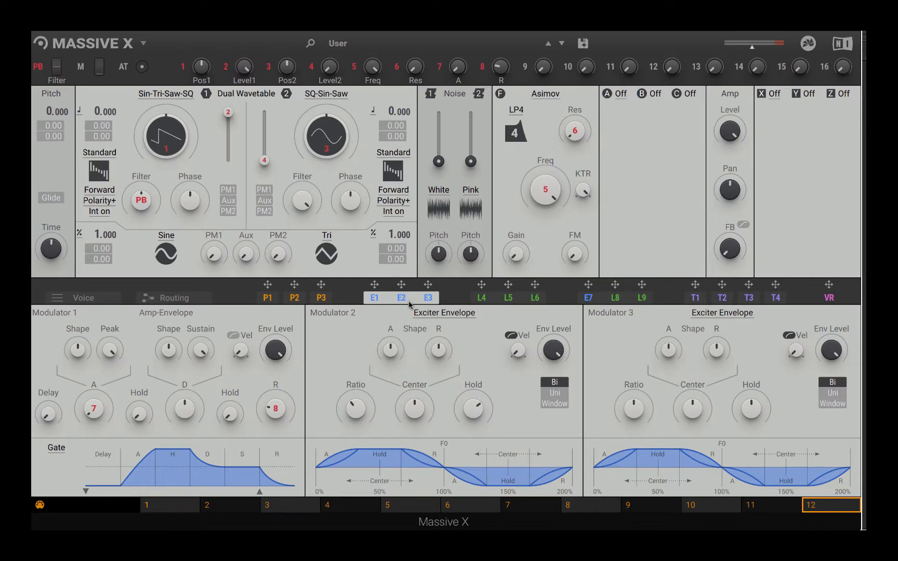
# Change Modulator 2 to a Switcher LFO and, after that, to a Random LFO.
pyautogui.click(441, 313)
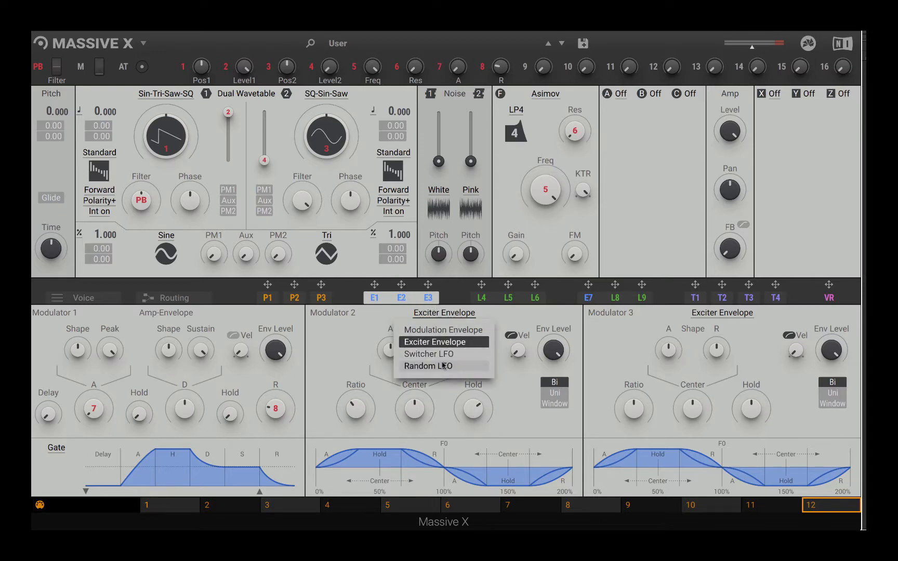
pyautogui.click(443, 355)
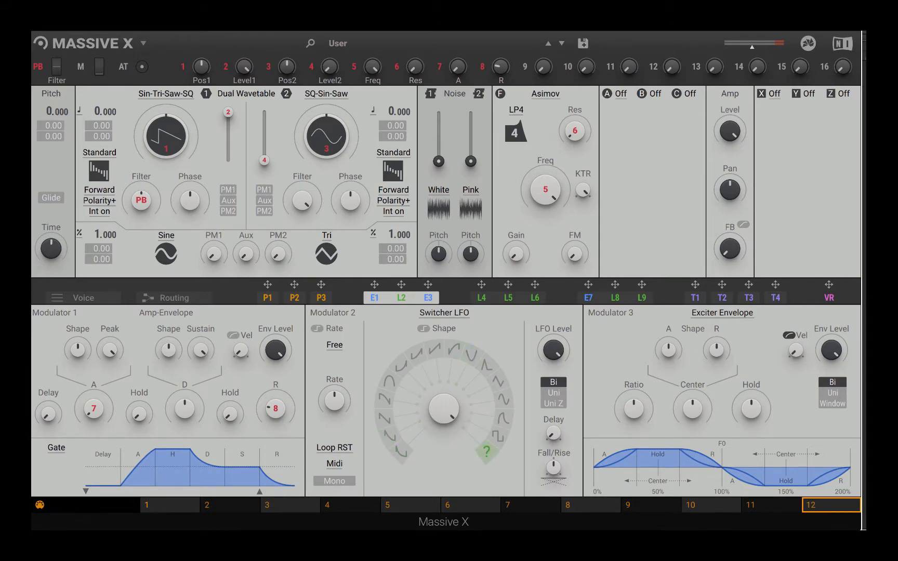
pyautogui.click(464, 314)
pyautogui.click(444, 366)
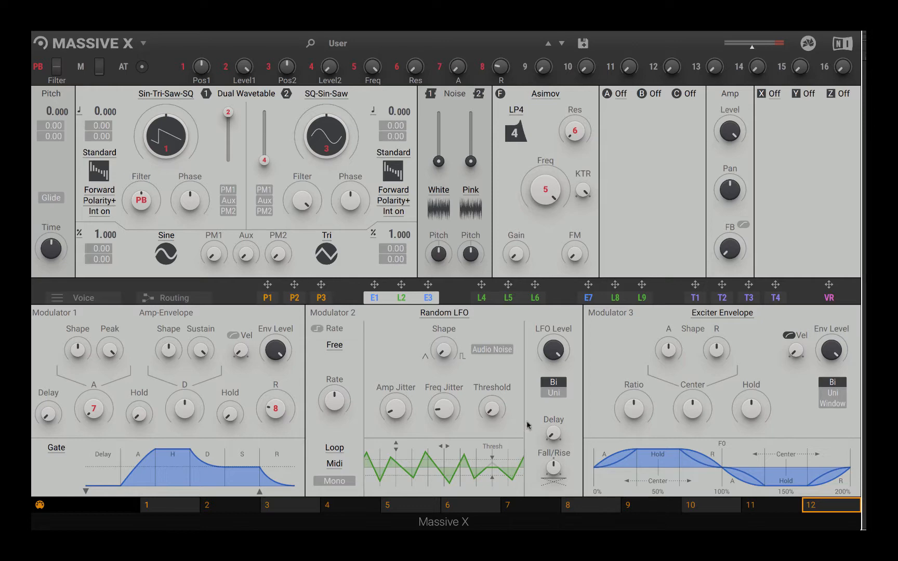
# Examine the tracker curves of T1, T3 and T4 and their source settings.
pyautogui.click(695, 297)
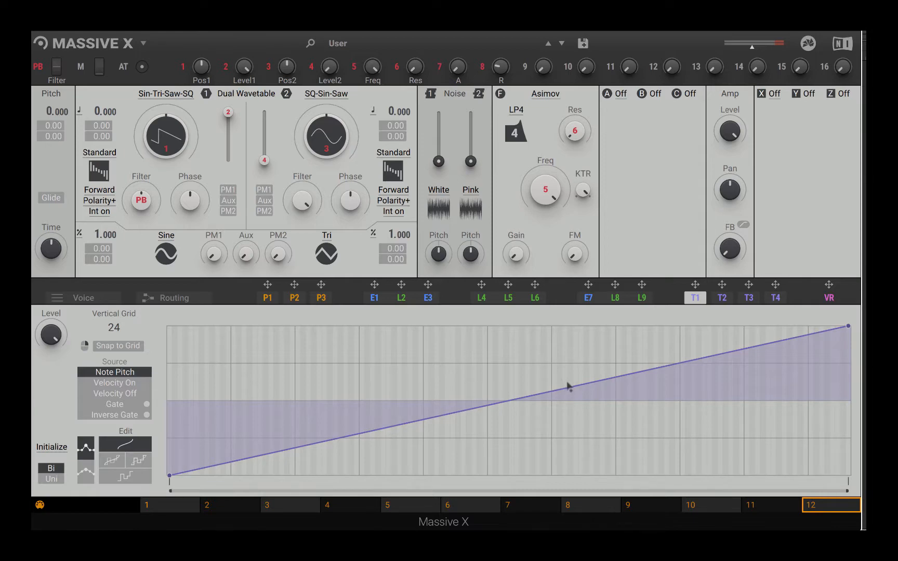
pyautogui.click(748, 297)
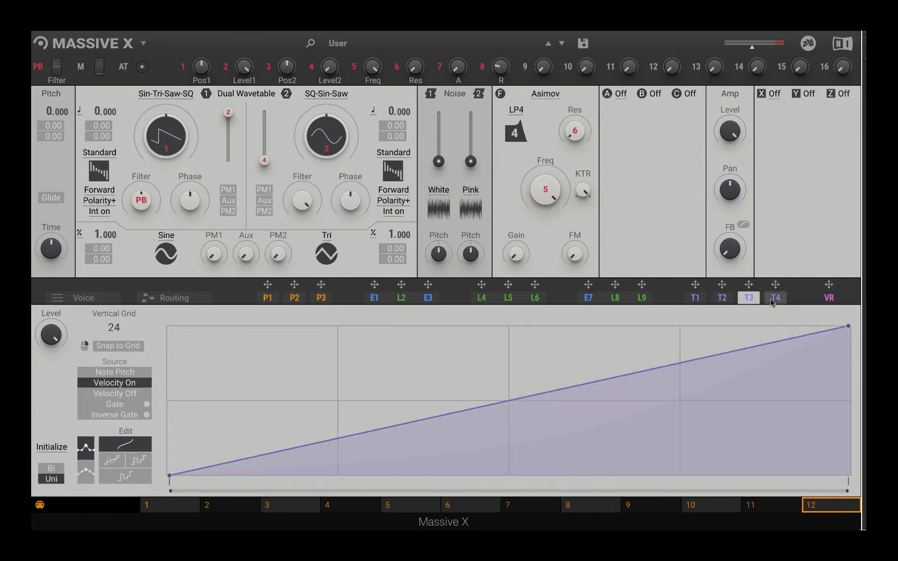
pyautogui.click(775, 297)
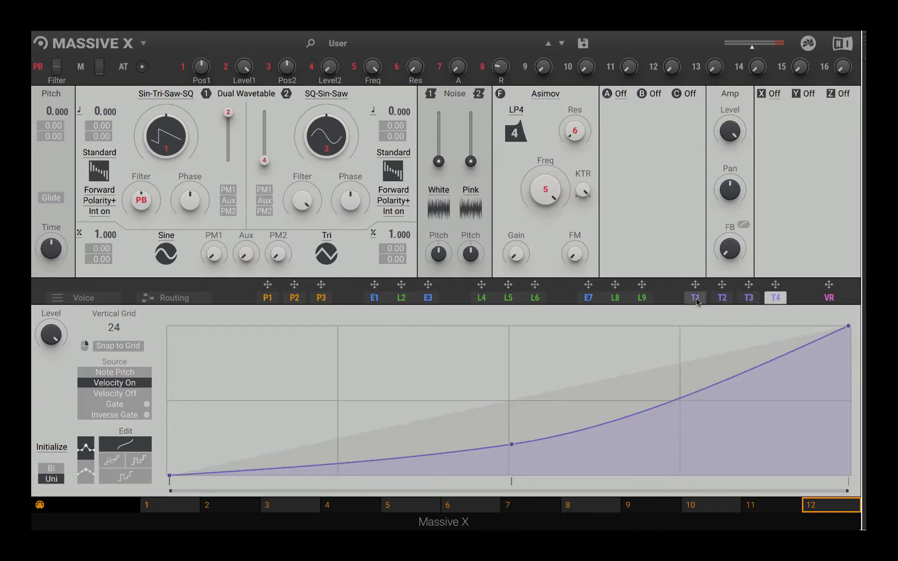
# Add a raised breakpoint near the middle of tracker T1's curve and remove it again.
pyautogui.click(699, 299)
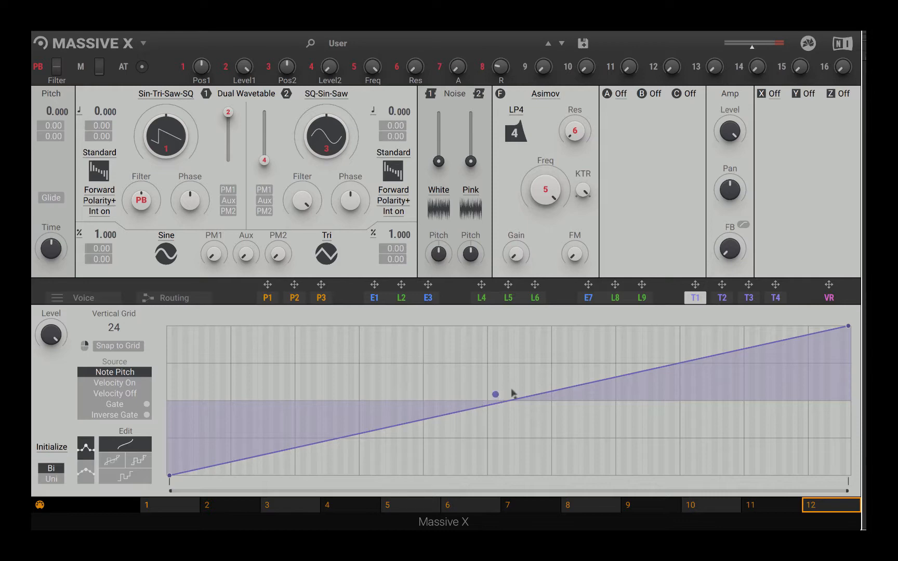
pyautogui.moveTo(534, 396); pyautogui.dragTo(543, 370)
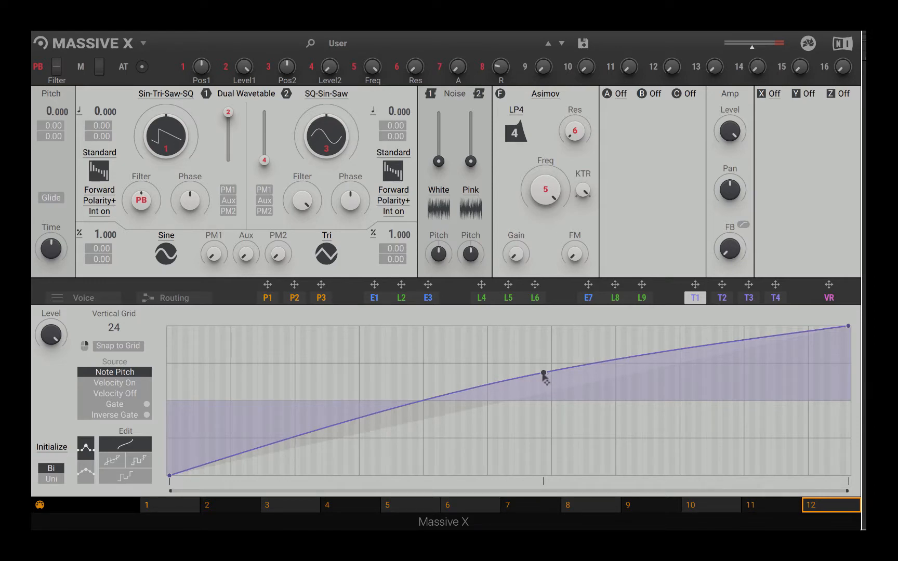
pyautogui.doubleClick(544, 374)
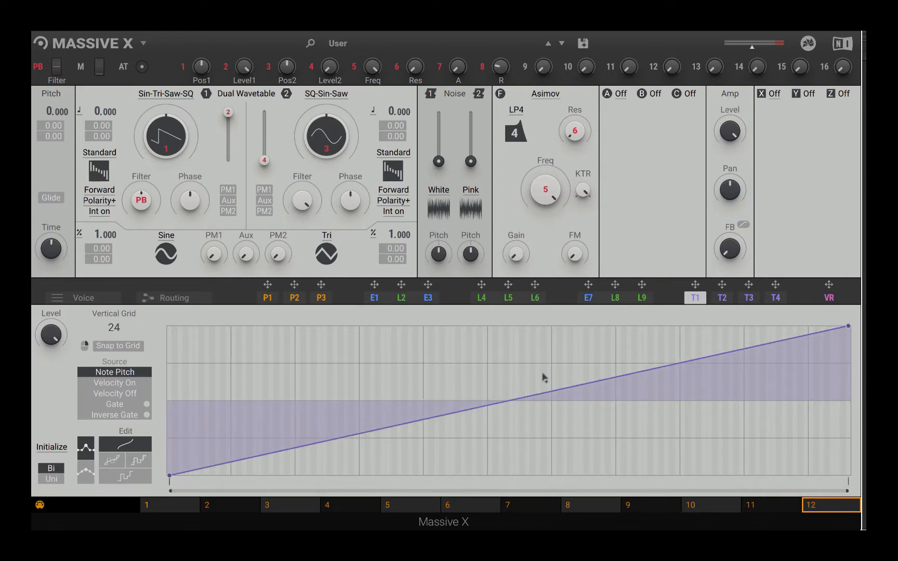
# Switch tracker T1 to individual step editing and draw a few low steps and one raised step left of centre.
pyautogui.click(120, 480)
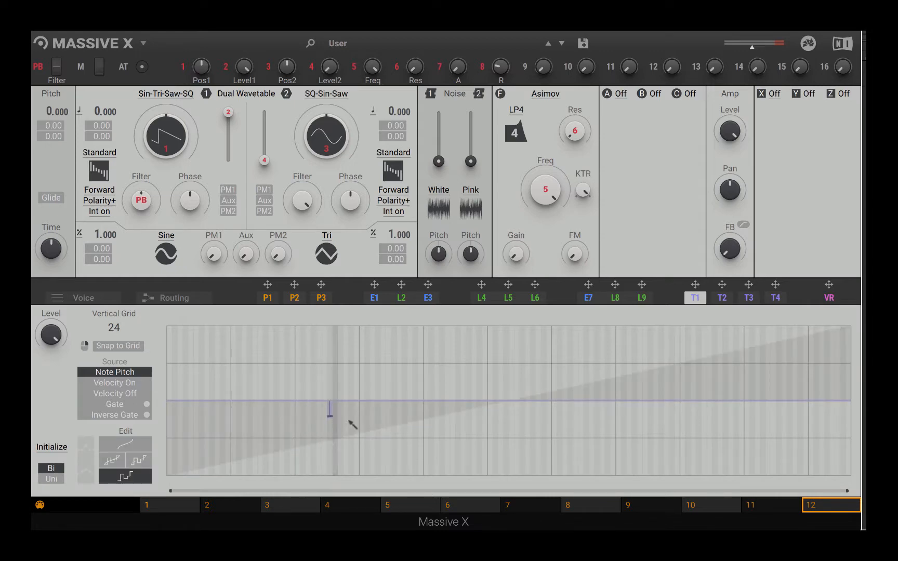
pyautogui.moveTo(350, 419); pyautogui.dragTo(346, 416)
pyautogui.click(362, 392)
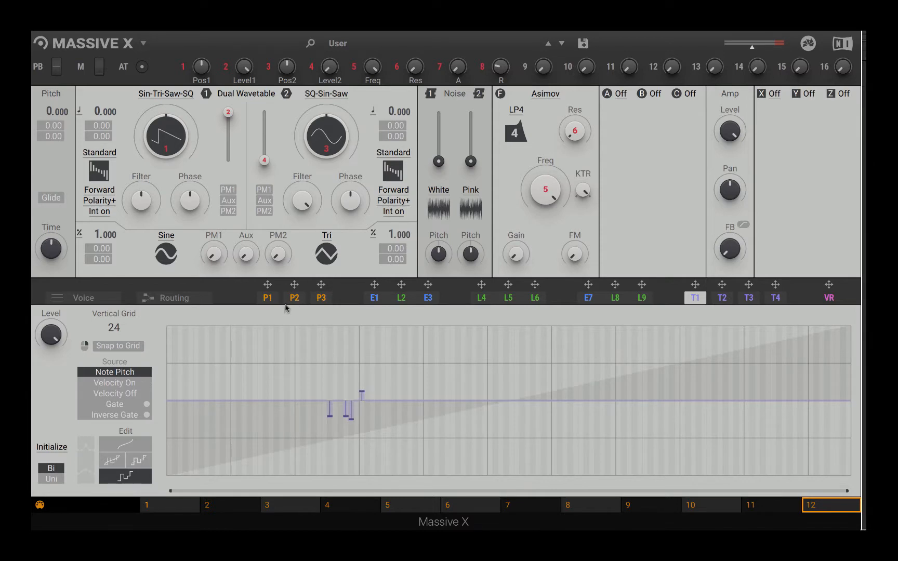
# Shorten performer P1's loop to end at marker 4 and draw a connected rising and falling curve across its first bar.
pyautogui.click(271, 297)
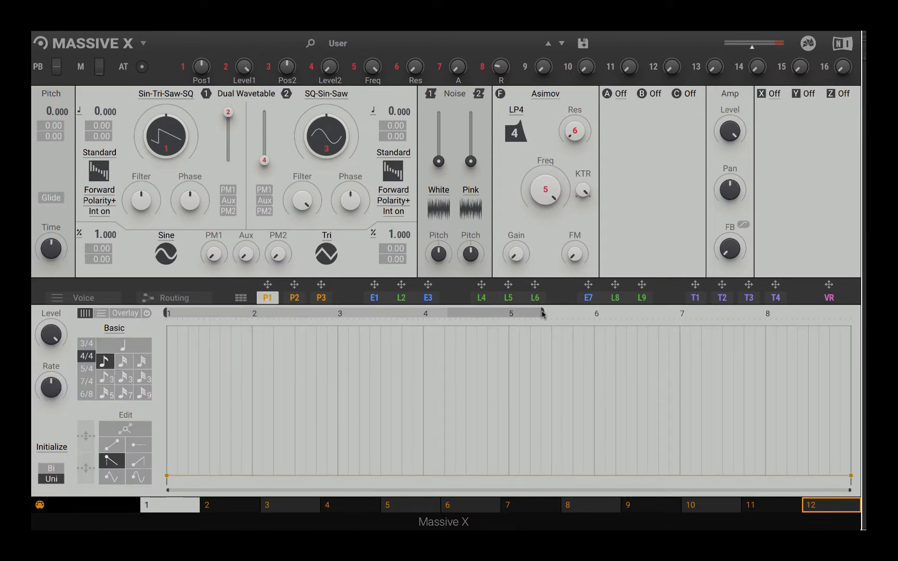
pyautogui.moveTo(542, 313); pyautogui.dragTo(427, 327)
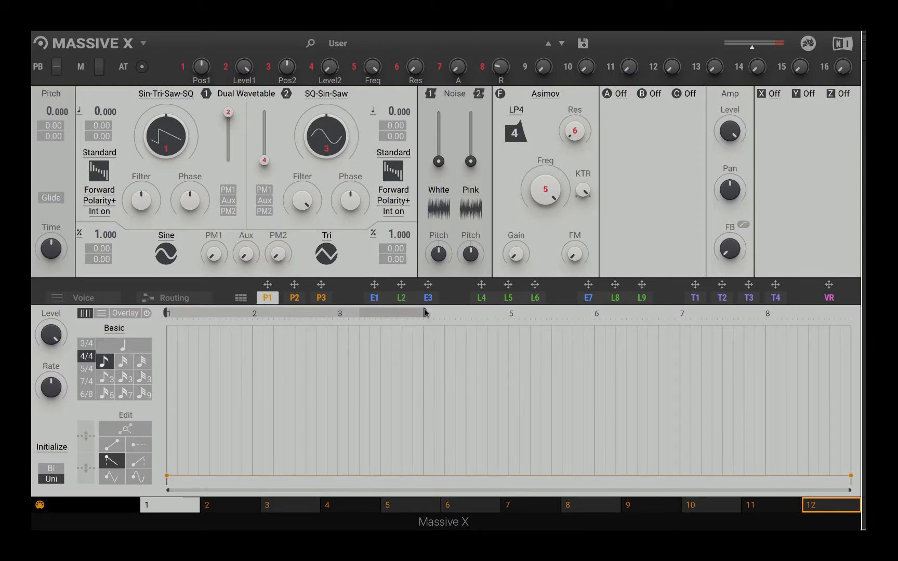
pyautogui.moveTo(425, 314); pyautogui.dragTo(424, 362)
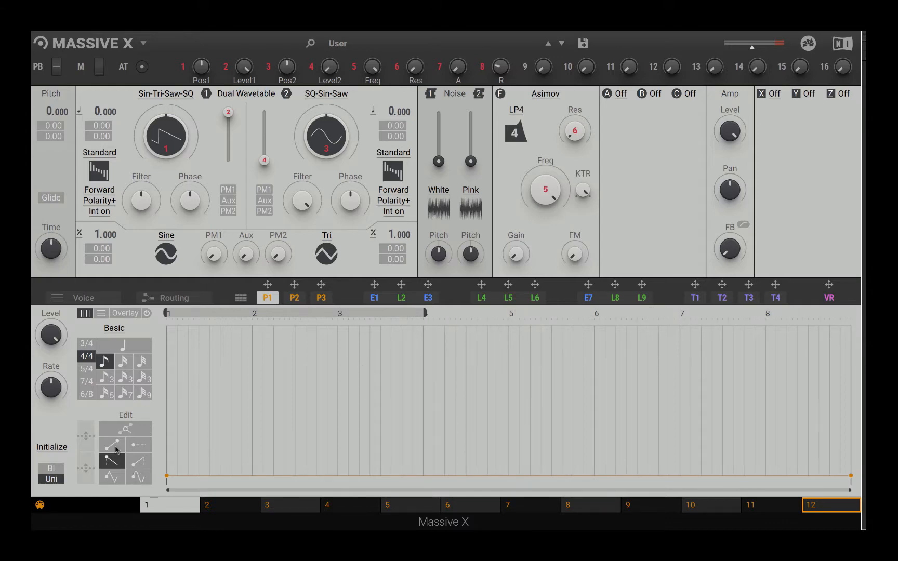
pyautogui.click(114, 445)
pyautogui.moveTo(188, 419)
pyautogui.mouseDown()
pyautogui.moveTo(233, 387)
pyautogui.moveTo(259, 464)
pyautogui.mouseUp()
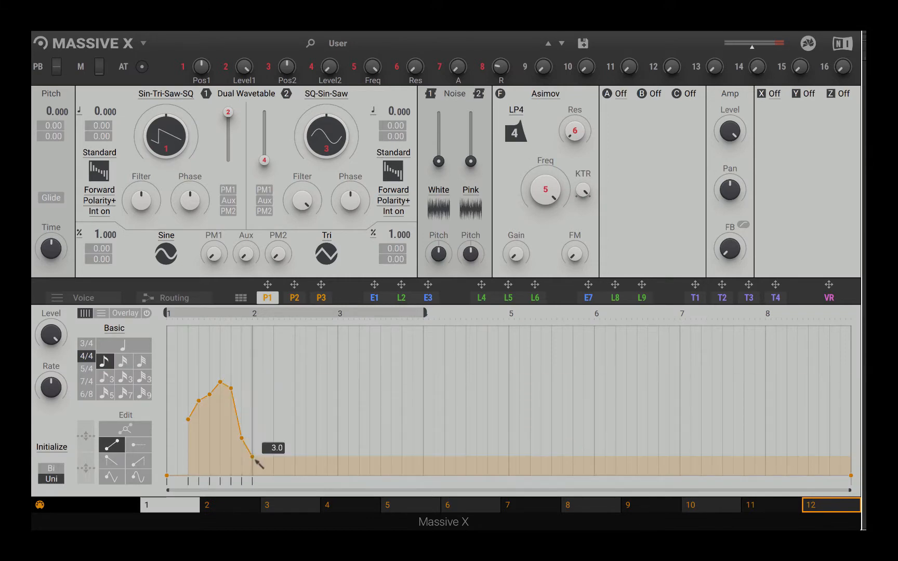
# Draw decaying ramps in P1's first bar, on eighth-note steps at its start and on sixteenth-note steps through its middle.
pyautogui.click(111, 460)
pyautogui.moveTo(172, 434); pyautogui.dragTo(198, 420)
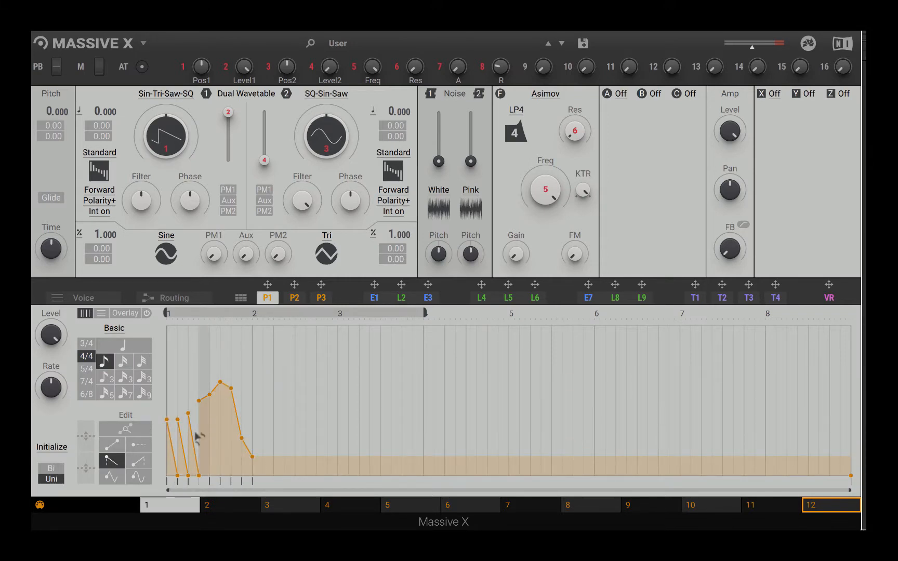
pyautogui.click(123, 362)
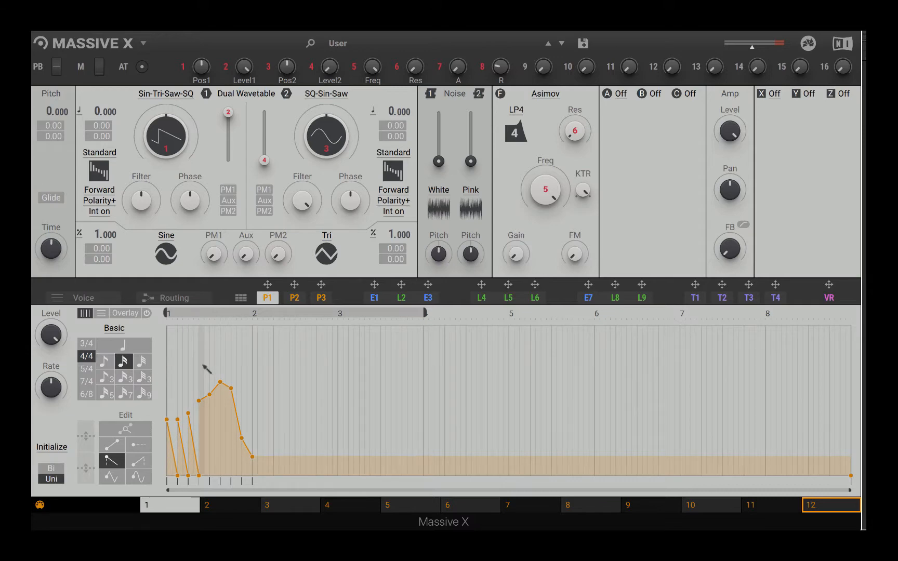
pyautogui.moveTo(201, 364); pyautogui.dragTo(235, 364)
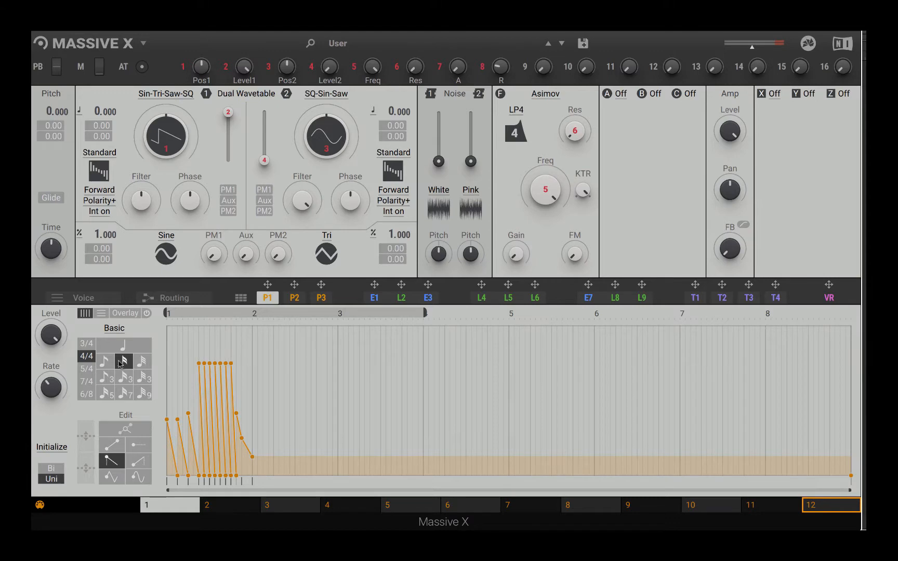
# Show the performer pattern overview with its Remote octave, view pattern 2 and go back to pattern 1.
pyautogui.click(241, 298)
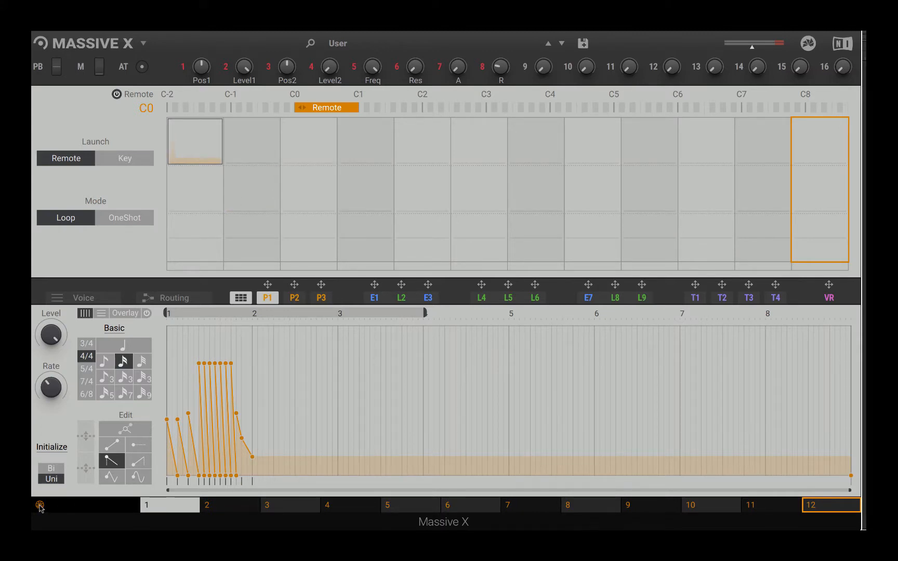
pyautogui.click(229, 507)
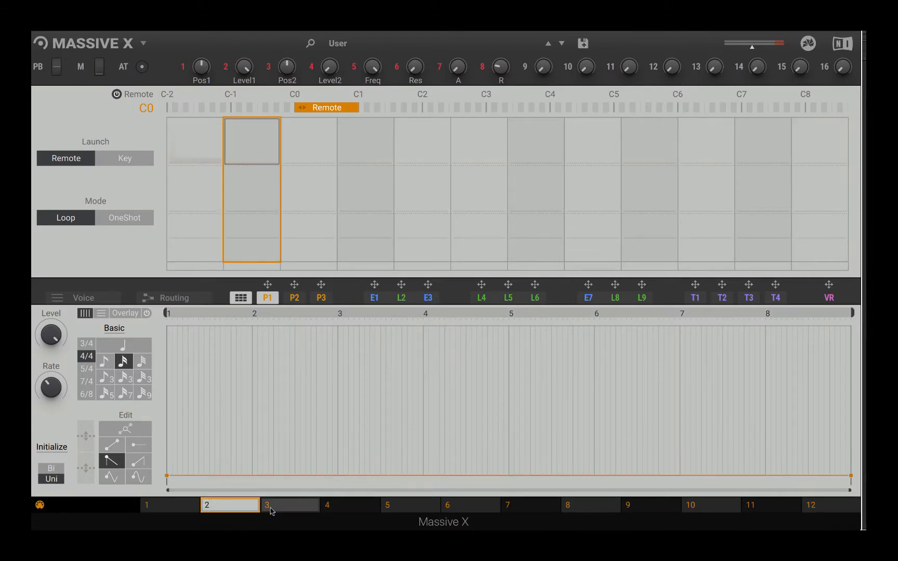
pyautogui.click(177, 508)
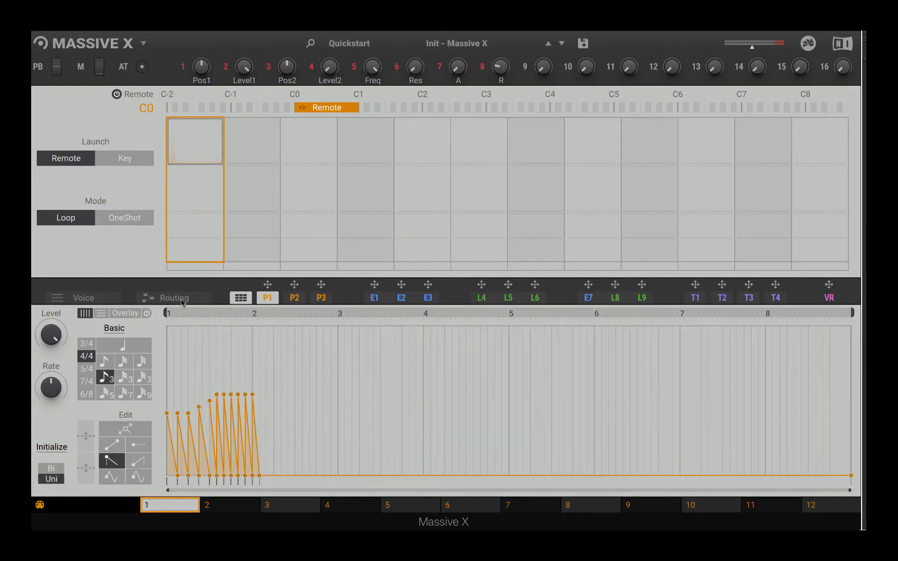
# Show the Routing page and move the Oscillator 1, Oscillator 2 and Noise 1 modules farther away from insert A.
pyautogui.click(174, 298)
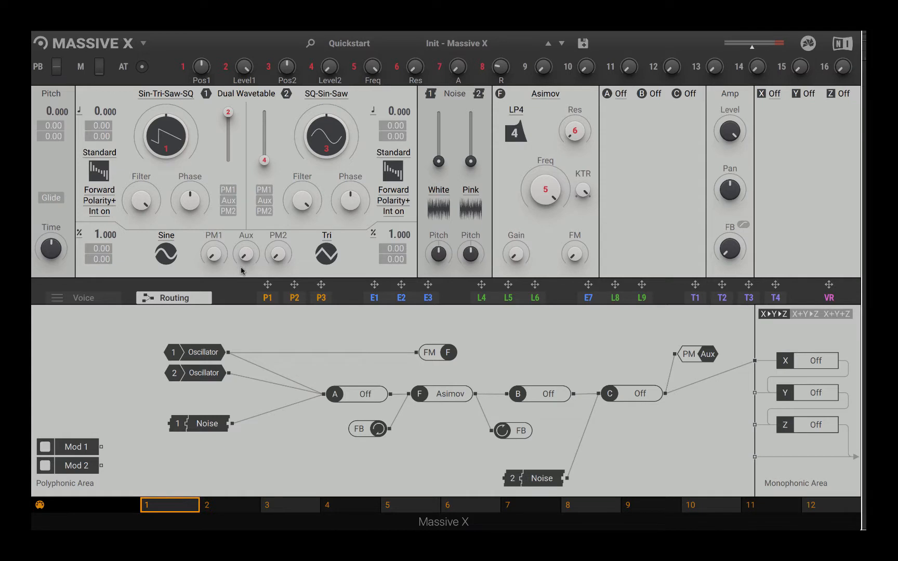
pyautogui.click(450, 43)
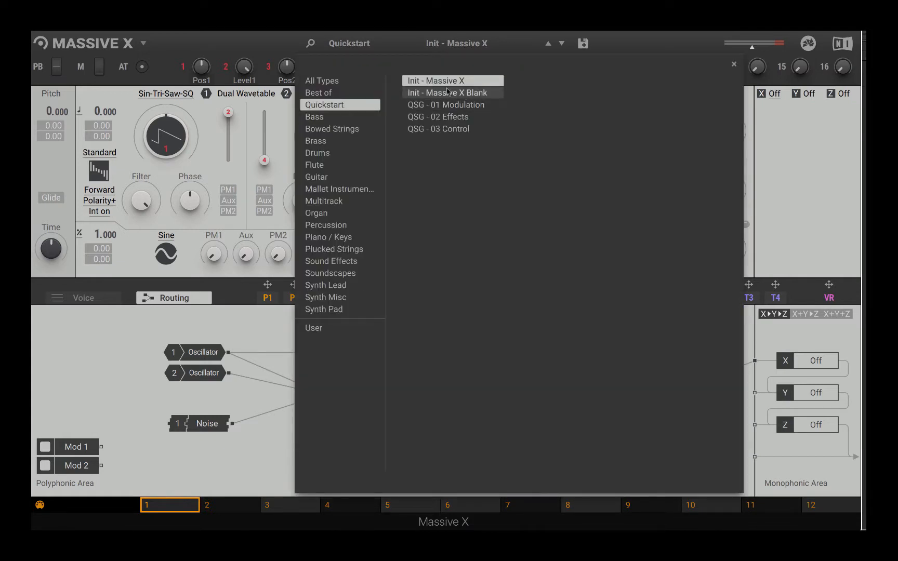
pyautogui.click(153, 332)
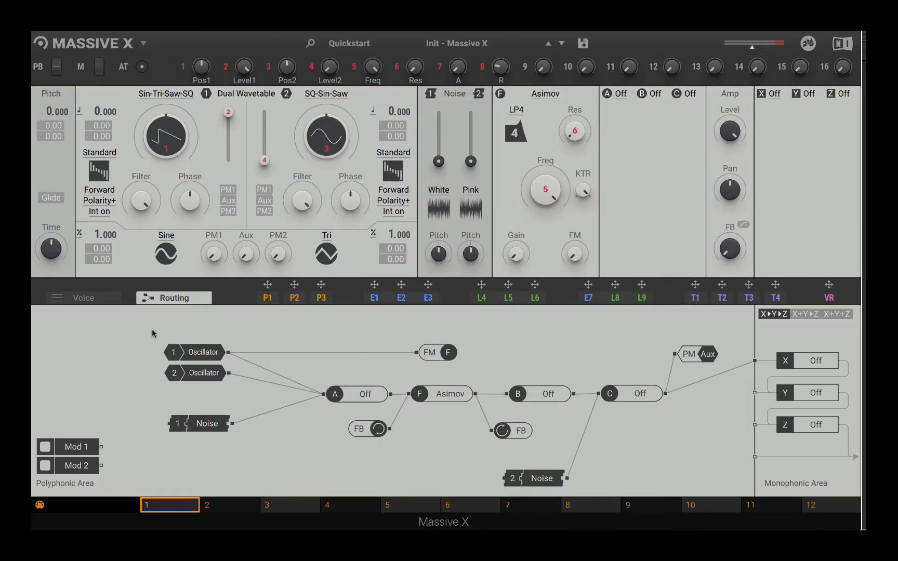
pyautogui.moveTo(194, 353); pyautogui.dragTo(135, 325)
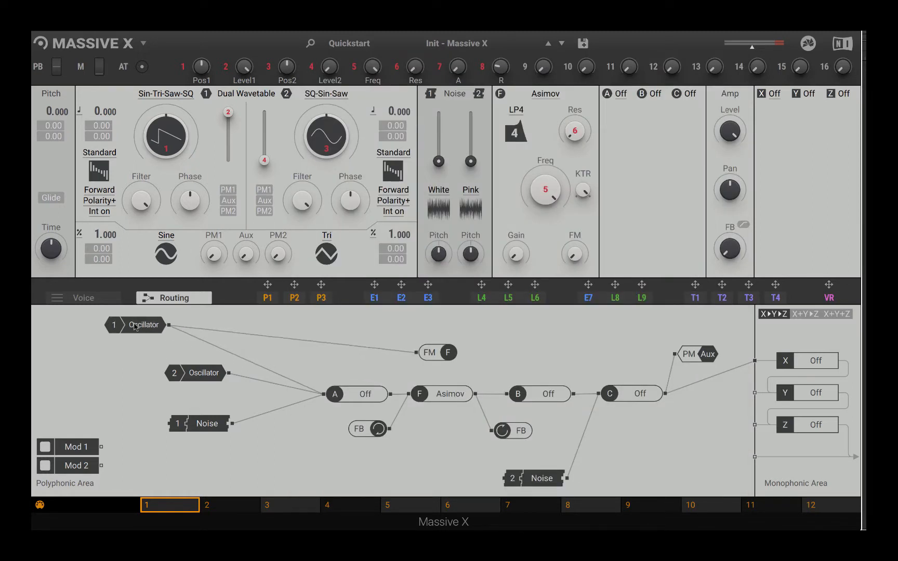
pyautogui.moveTo(175, 368); pyautogui.dragTo(47, 363)
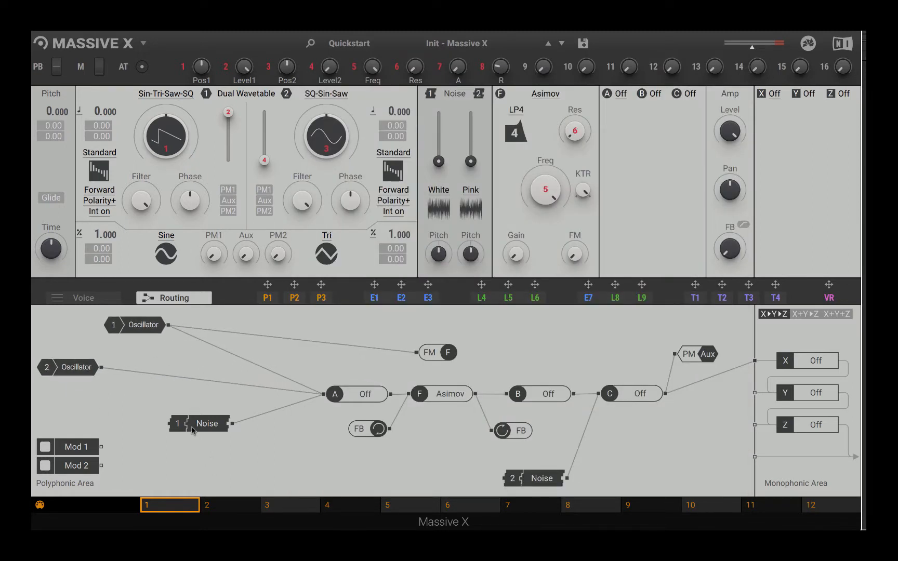
pyautogui.moveTo(194, 427); pyautogui.dragTo(70, 407)
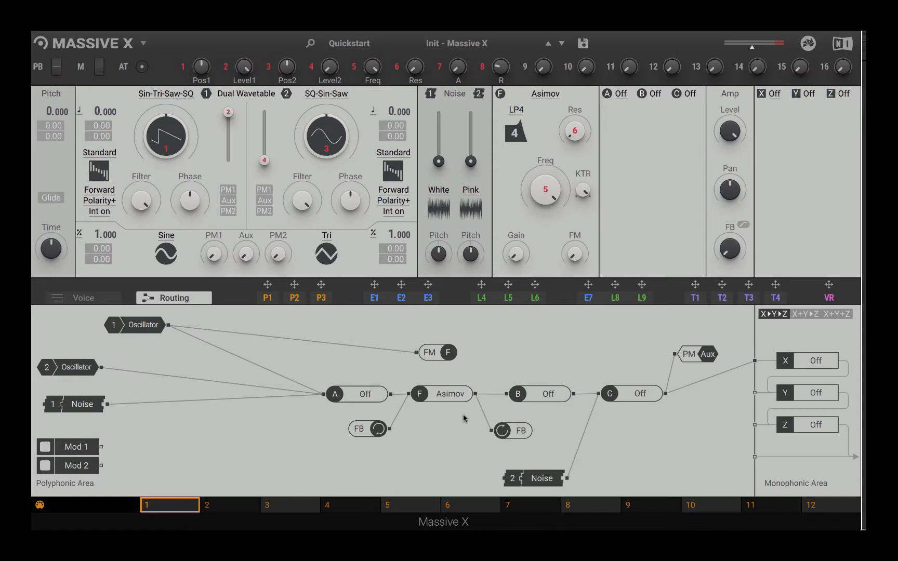
# Disconnect Oscillator 1 from the filter's FM input and try to route insert A's output to that input.
pyautogui.doubleClick(226, 333)
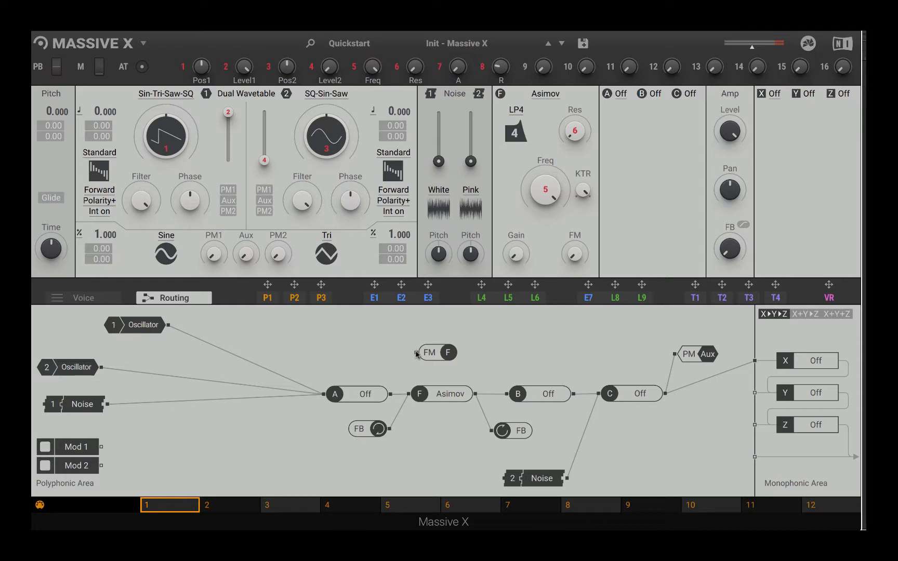
pyautogui.moveTo(391, 394); pyautogui.dragTo(417, 353)
# Load the Quickstart preset Init - Massive X Blank and route Oscillator 1 directly to the X effect input in the Monophonic Area.
pyautogui.click(455, 45)
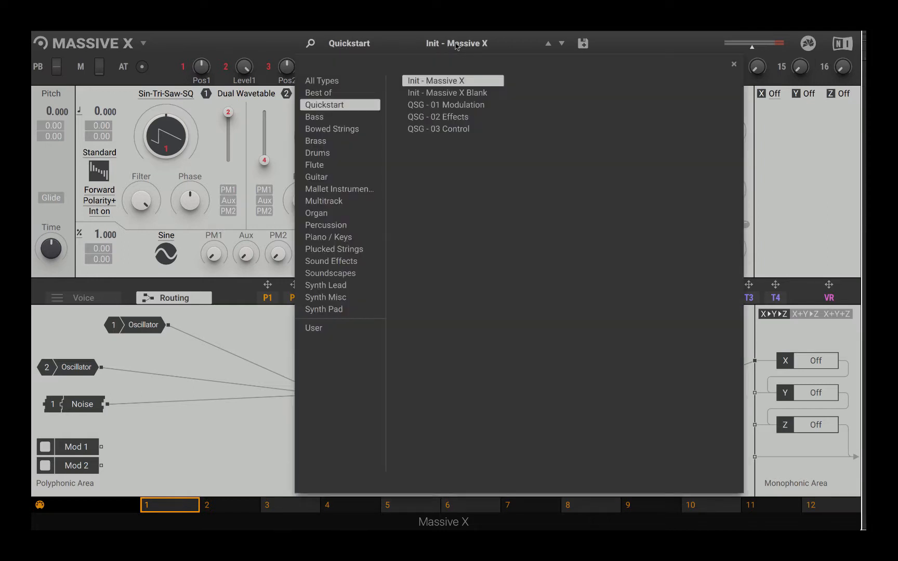
pyautogui.click(464, 93)
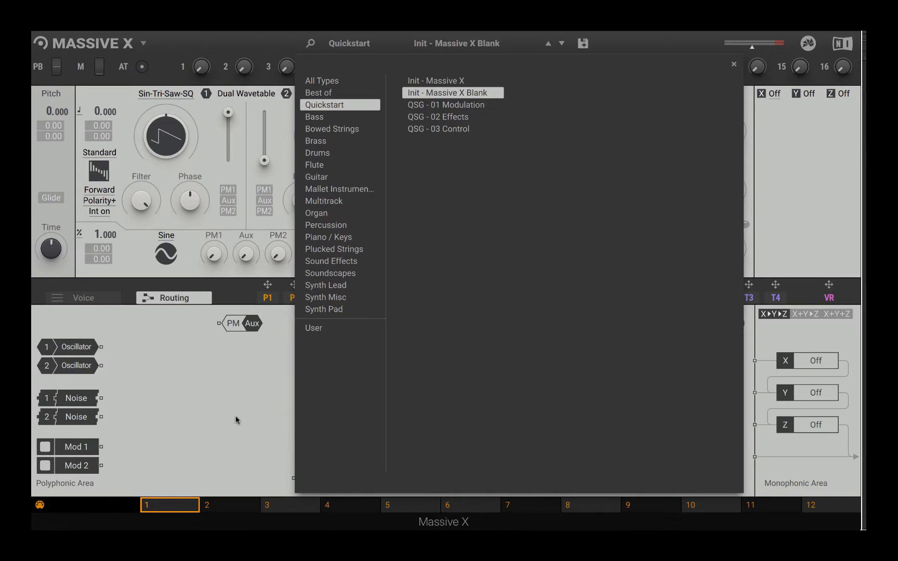
pyautogui.click(235, 420)
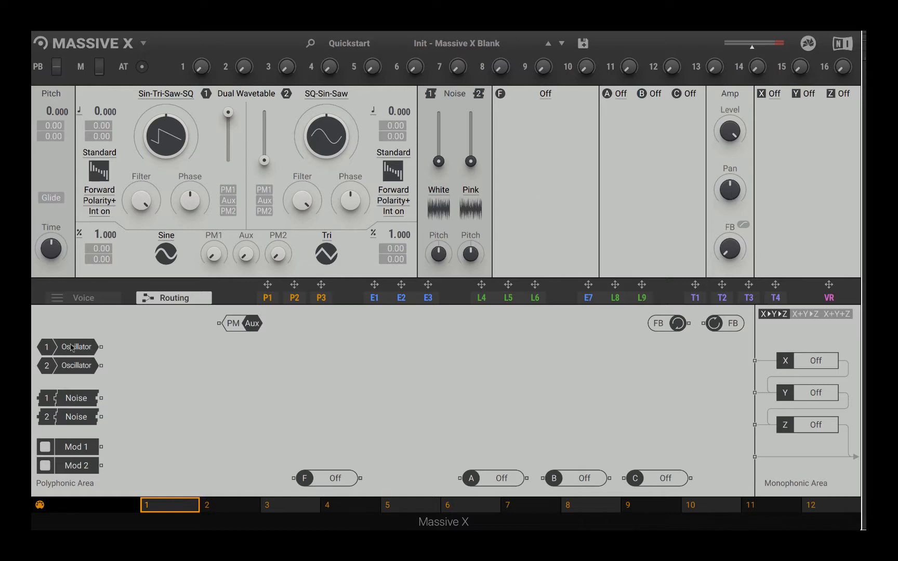
pyautogui.moveTo(73, 347); pyautogui.dragTo(753, 360)
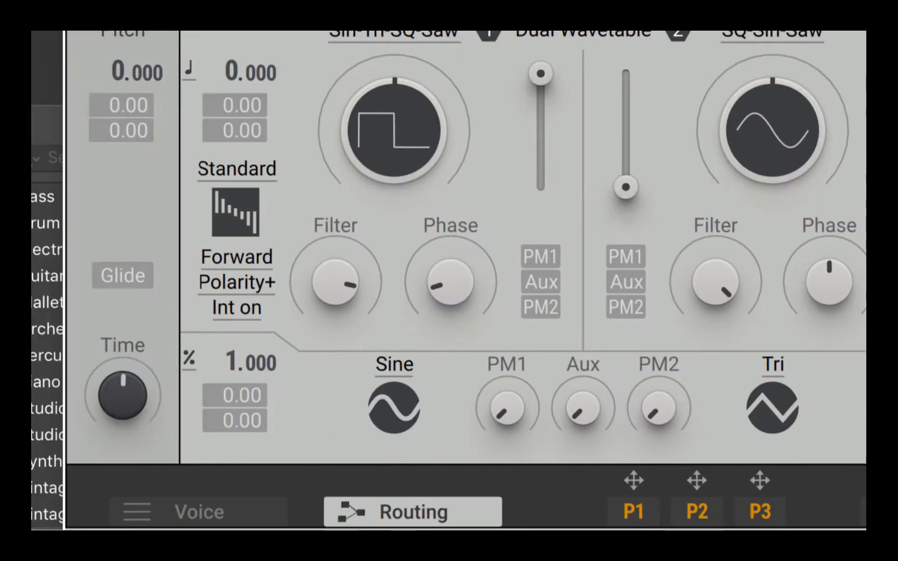
# Set Wavetable 1 to Banana from the Basics category.
pyautogui.click(404, 42)
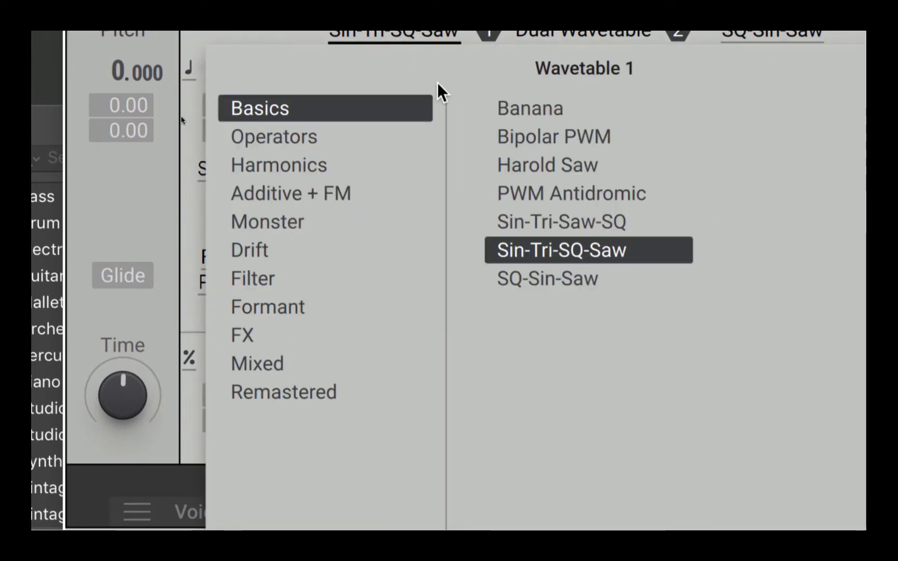
pyautogui.click(537, 113)
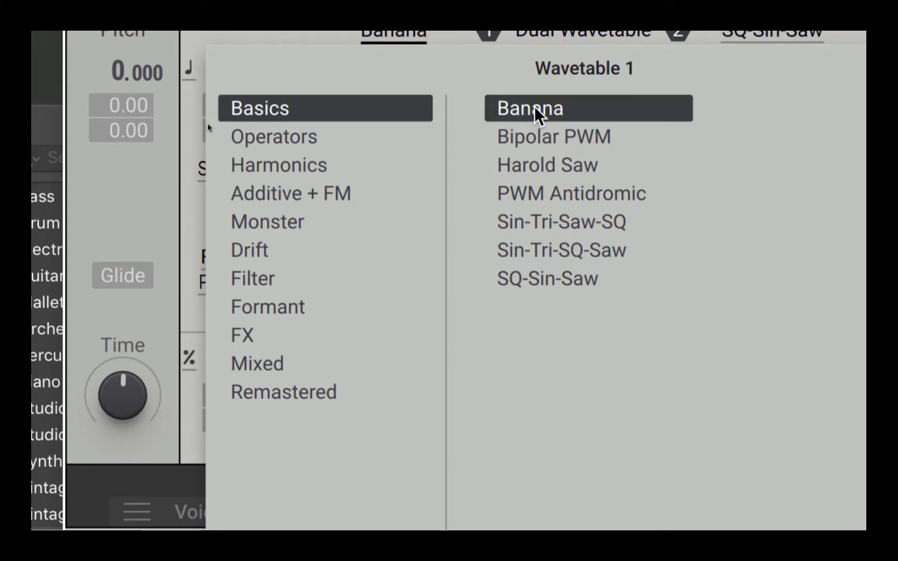
pyautogui.click(292, 32)
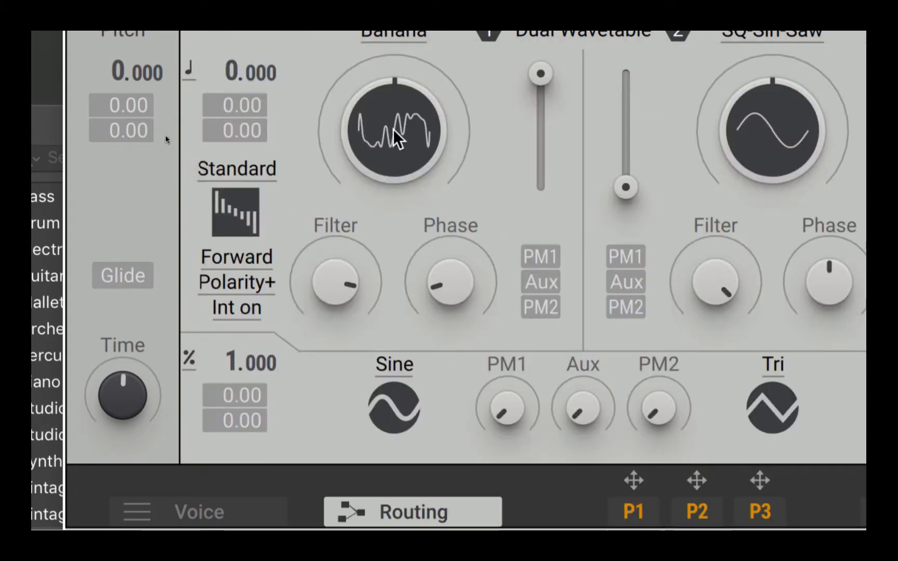
# Sweep Banana's wavetable position to minimum, then switch Wavetable 1 to Sin-Tri-Saw-SQ and sweep its position to maximum.
pyautogui.moveTo(395, 137); pyautogui.dragTo(361, 137)
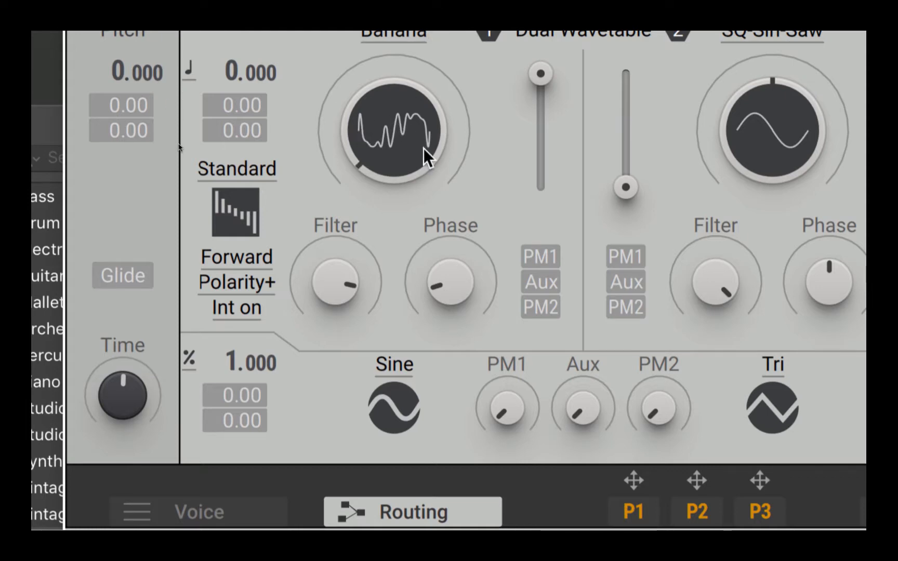
pyautogui.click(407, 38)
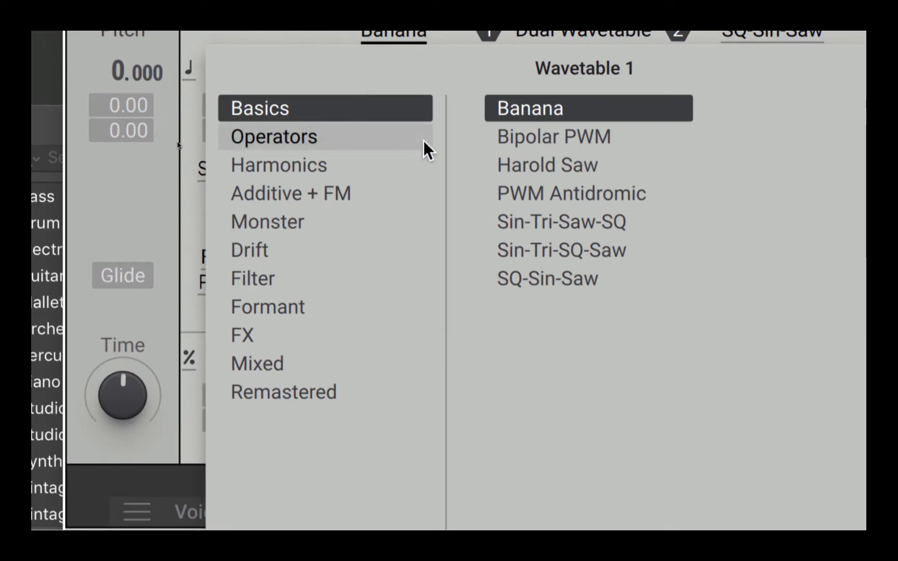
pyautogui.click(566, 225)
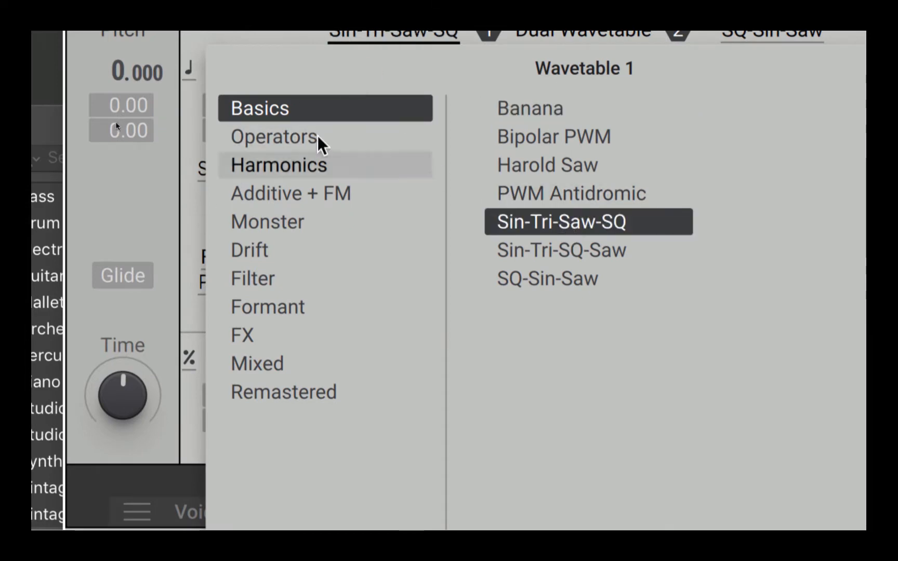
pyautogui.click(236, 39)
pyautogui.moveTo(396, 169); pyautogui.dragTo(397, 58)
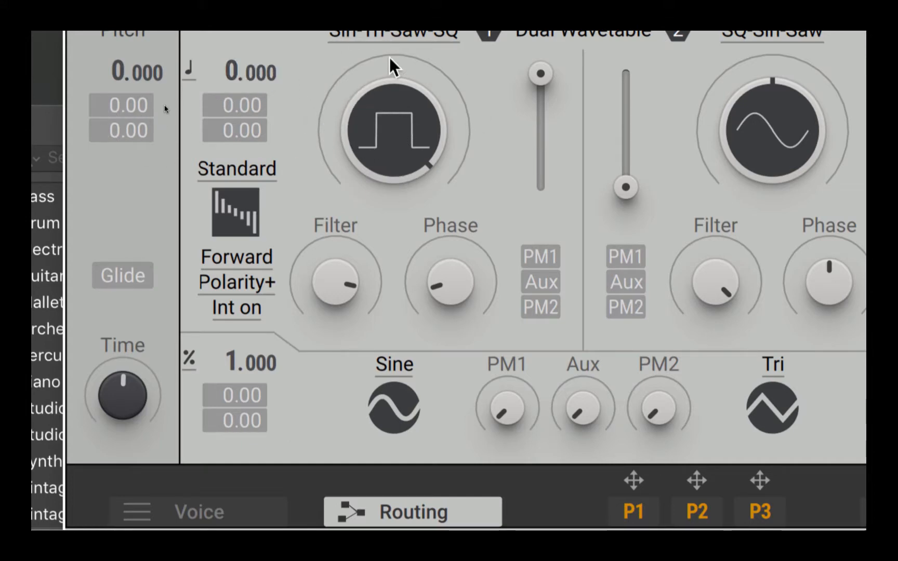
# Set Wavetable 1 to Flower SQ from the Mixed category and sweep its wavetable position to slightly above the middle.
pyautogui.click(385, 34)
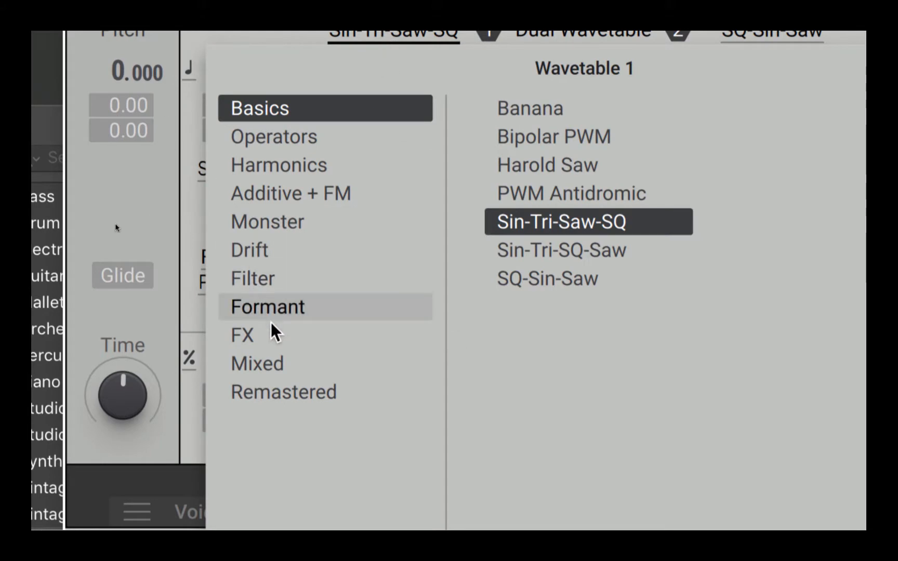
pyautogui.click(281, 361)
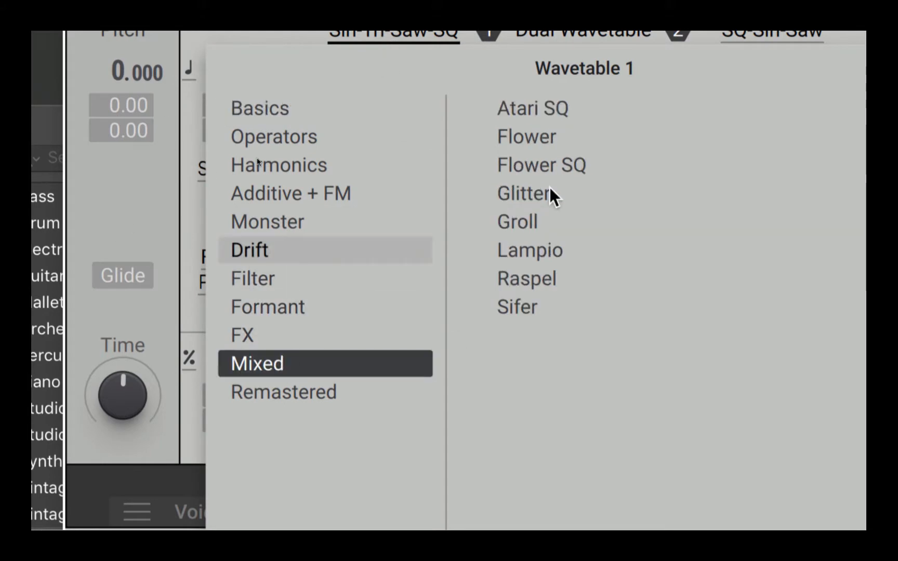
pyautogui.click(542, 154)
pyautogui.click(291, 35)
pyautogui.moveTo(392, 115)
pyautogui.mouseDown()
pyautogui.moveTo(392, 139)
pyautogui.moveTo(379, 142)
pyautogui.moveTo(379, 59)
pyautogui.moveTo(380, 106)
pyautogui.mouseUp()
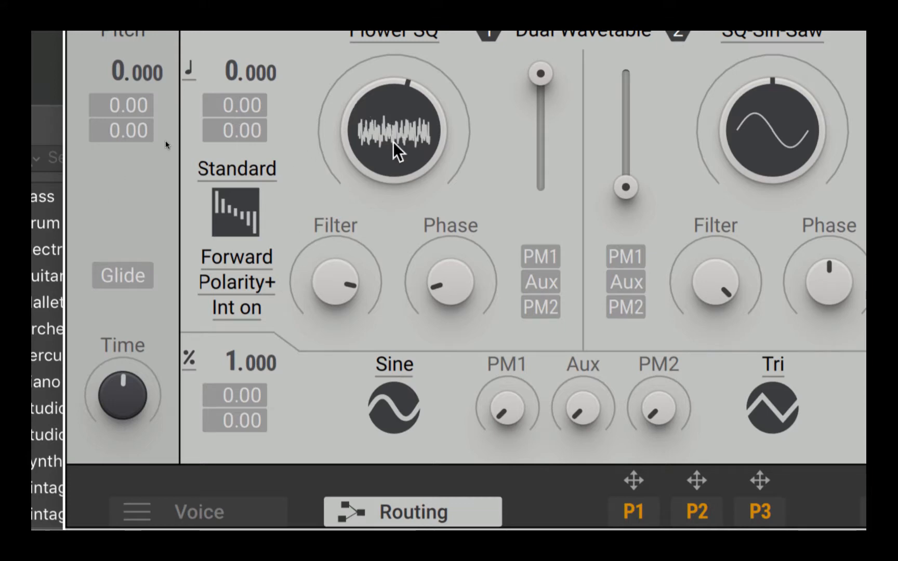
# Set Wavetable 1 to Drift Organ C from the Additive + FM category and sweep its wavetable position to maximum.
pyautogui.click(387, 34)
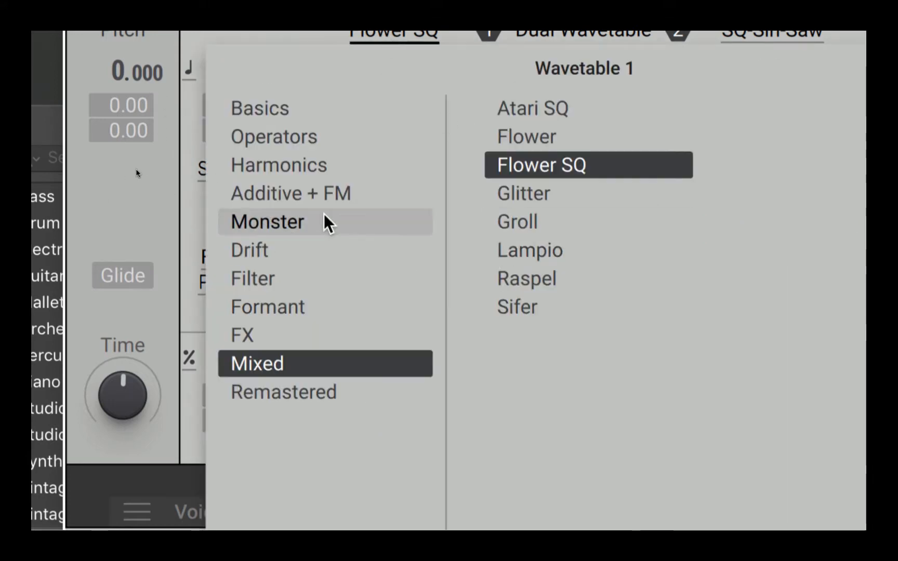
pyautogui.click(313, 193)
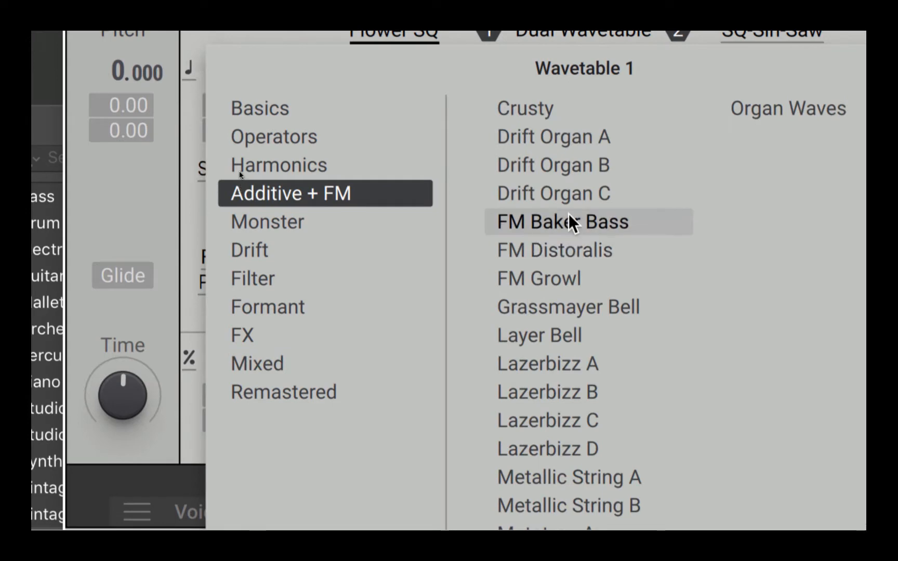
pyautogui.click(561, 198)
pyautogui.click(254, 35)
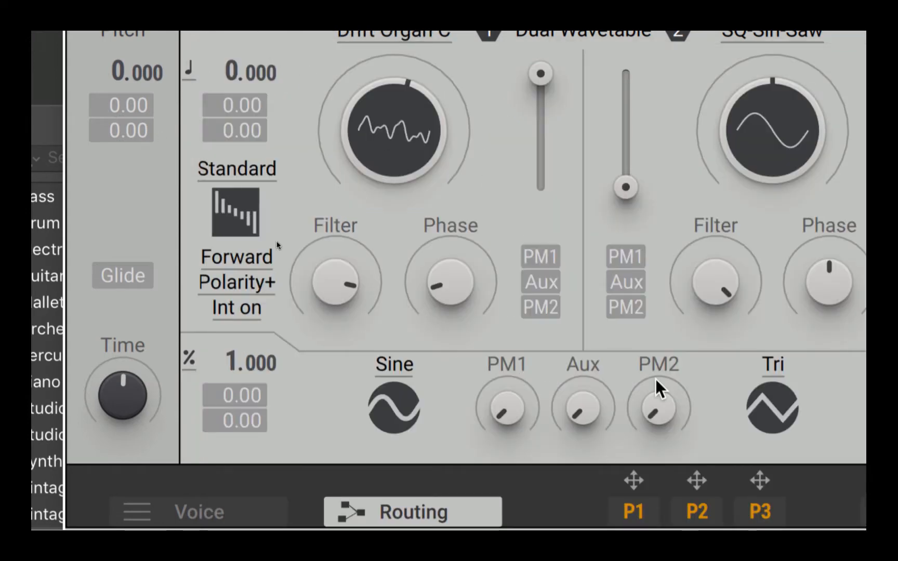
pyautogui.moveTo(410, 151); pyautogui.dragTo(410, 121)
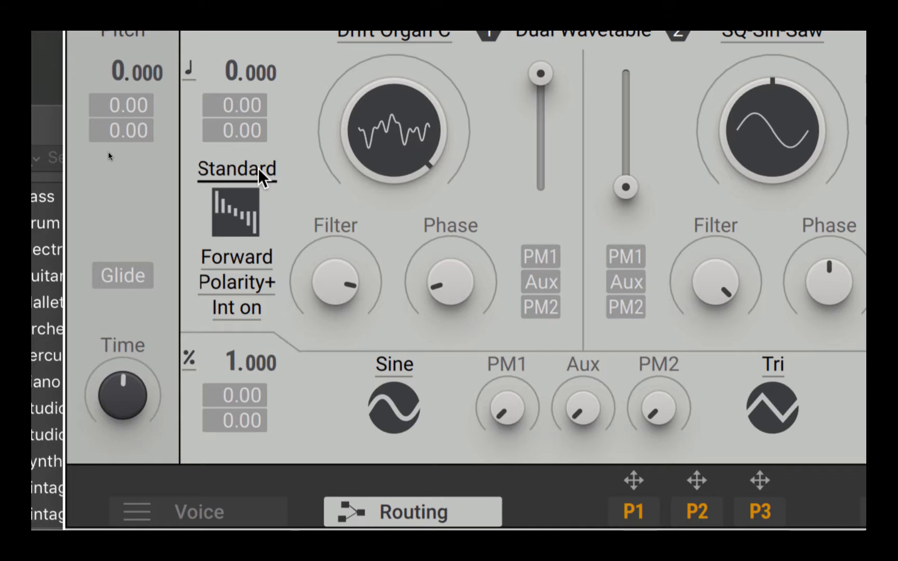
# Set Oscillator 1's Standard mode to Backward and Polarity-, and open its Int on/off options.
pyautogui.click(239, 264)
pyautogui.click(240, 325)
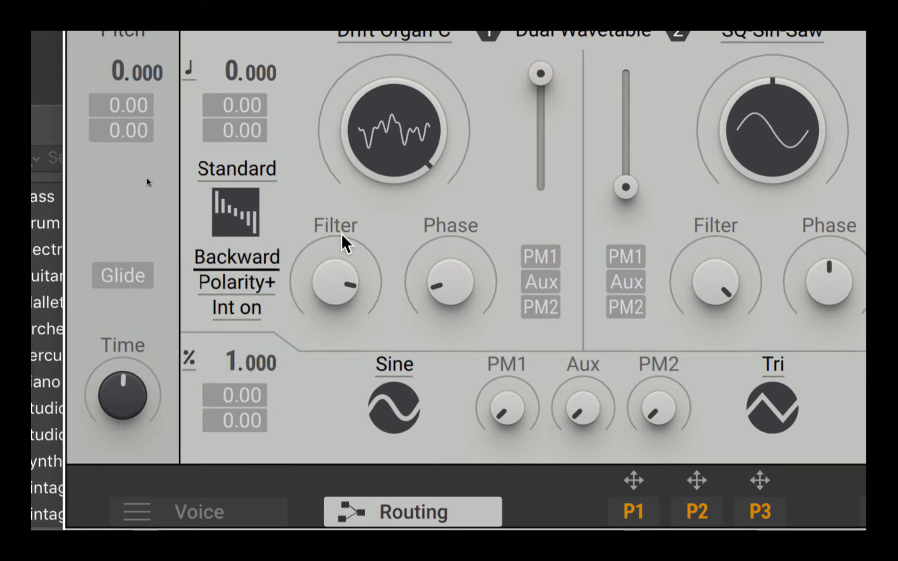
pyautogui.click(249, 285)
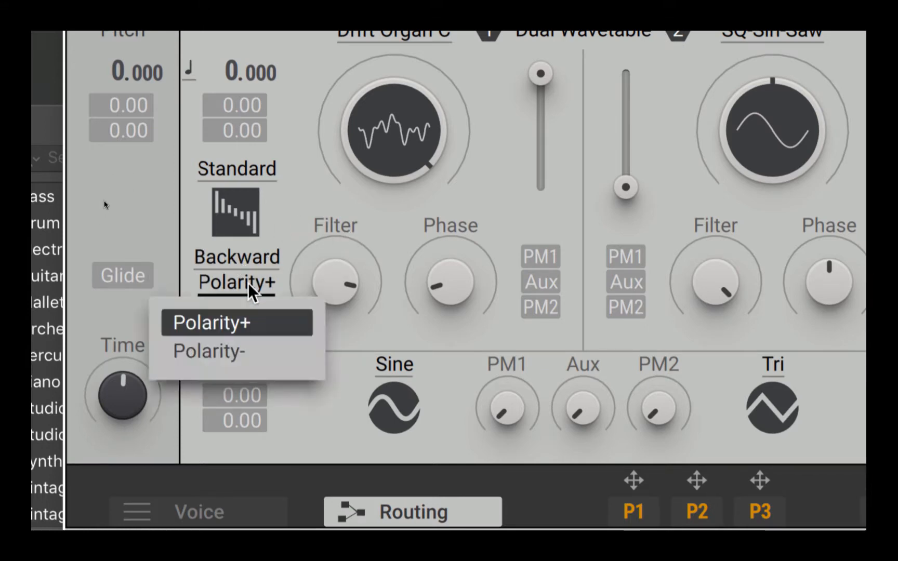
pyautogui.click(246, 354)
pyautogui.click(241, 312)
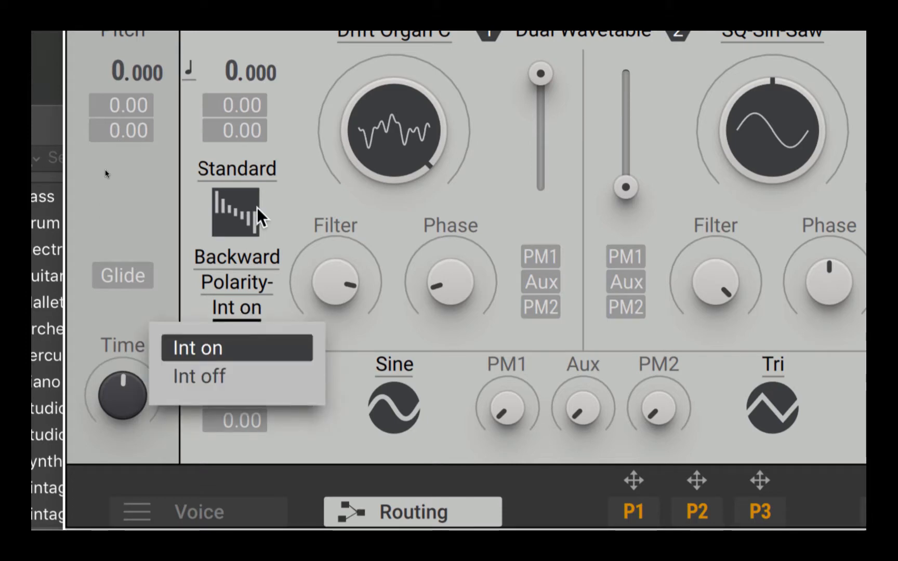
# Switch Oscillator 1 to Bend mode and sweep its Filter and Bend amounts, leaving both above the middle.
pyautogui.click(231, 174)
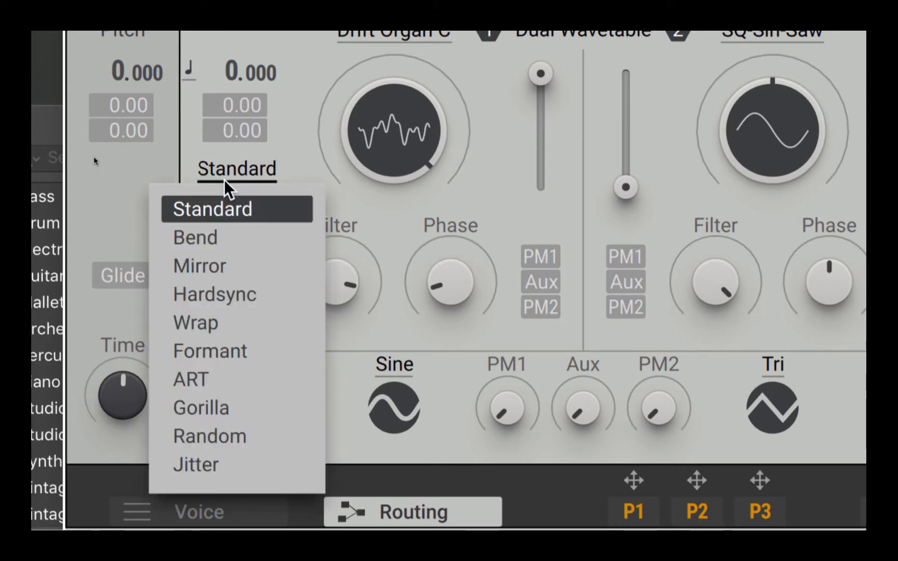
pyautogui.click(237, 239)
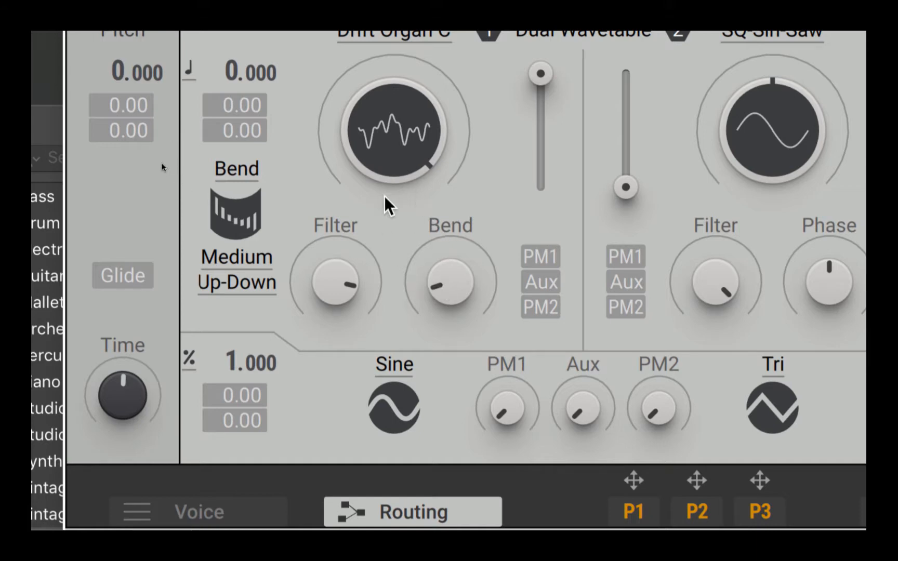
pyautogui.moveTo(341, 276); pyautogui.dragTo(346, 309)
pyautogui.moveTo(448, 280); pyautogui.dragTo(449, 249)
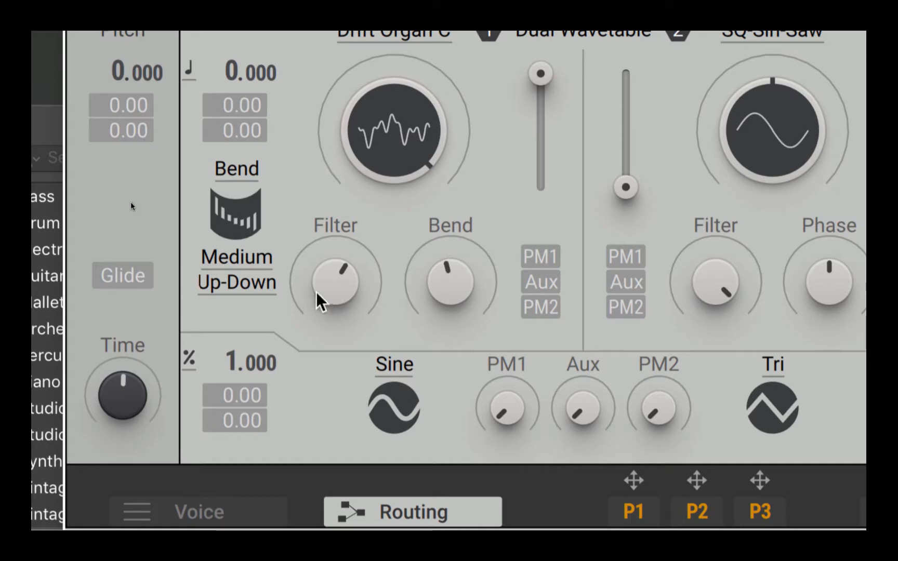
pyautogui.moveTo(316, 291); pyautogui.dragTo(316, 304)
pyautogui.moveTo(450, 281)
pyautogui.mouseDown()
pyautogui.moveTo(450, 236)
pyautogui.moveTo(450, 280)
pyautogui.mouseUp()
pyautogui.moveTo(336, 286); pyautogui.dragTo(336, 250)
pyautogui.moveTo(447, 301)
pyautogui.mouseDown()
pyautogui.moveTo(447, 268)
pyautogui.moveTo(437, 291)
pyautogui.mouseUp()
pyautogui.moveTo(339, 290)
pyautogui.mouseDown()
pyautogui.moveTo(338, 304)
pyautogui.moveTo(334, 280)
pyautogui.mouseUp()
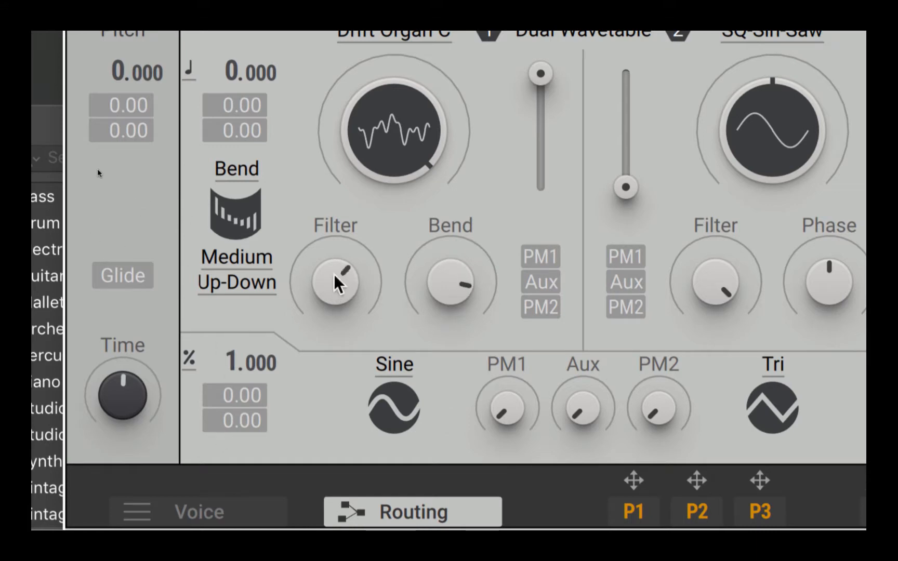
# Switch Oscillator 1 to Mirror mode and lower its Bend and Ratio amounts below the middle.
pyautogui.click(233, 171)
pyautogui.click(229, 267)
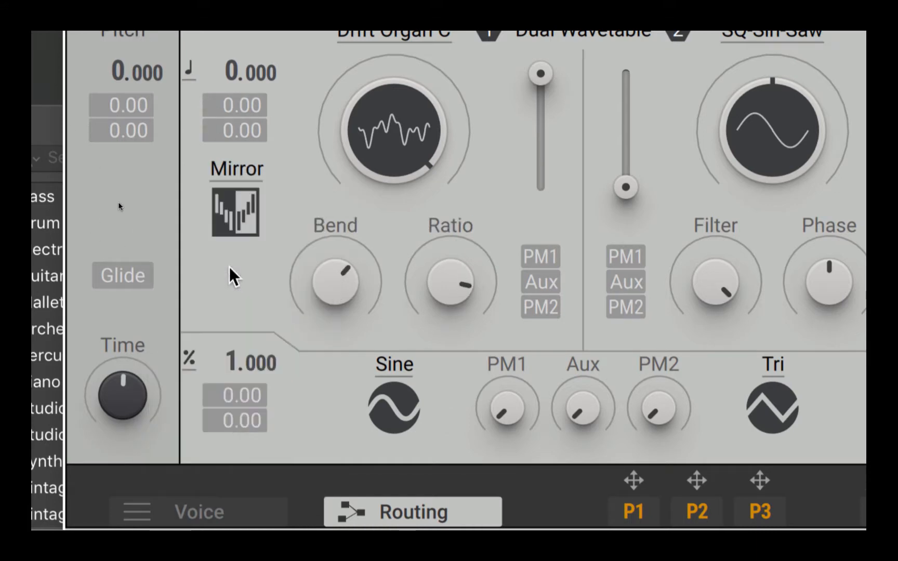
pyautogui.moveTo(335, 287); pyautogui.dragTo(334, 308)
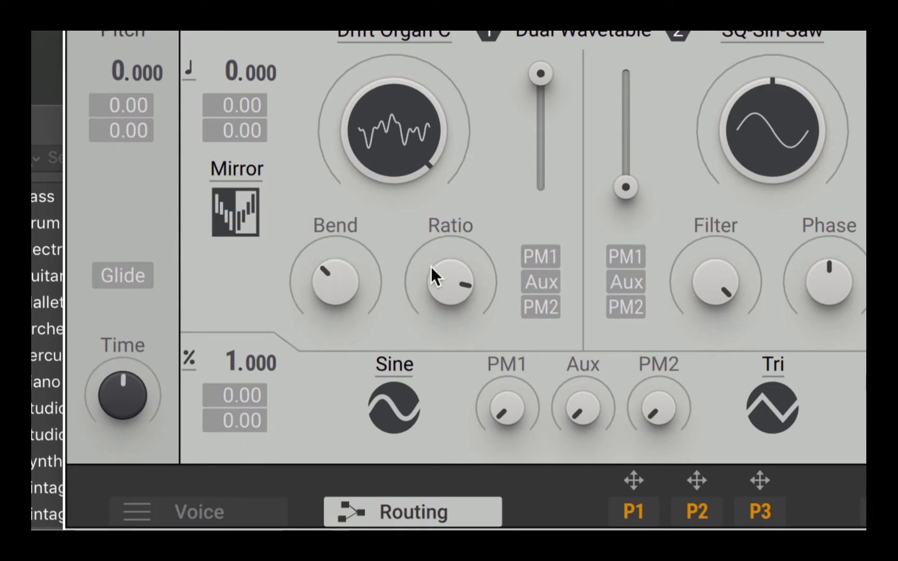
pyautogui.moveTo(431, 266); pyautogui.dragTo(451, 273)
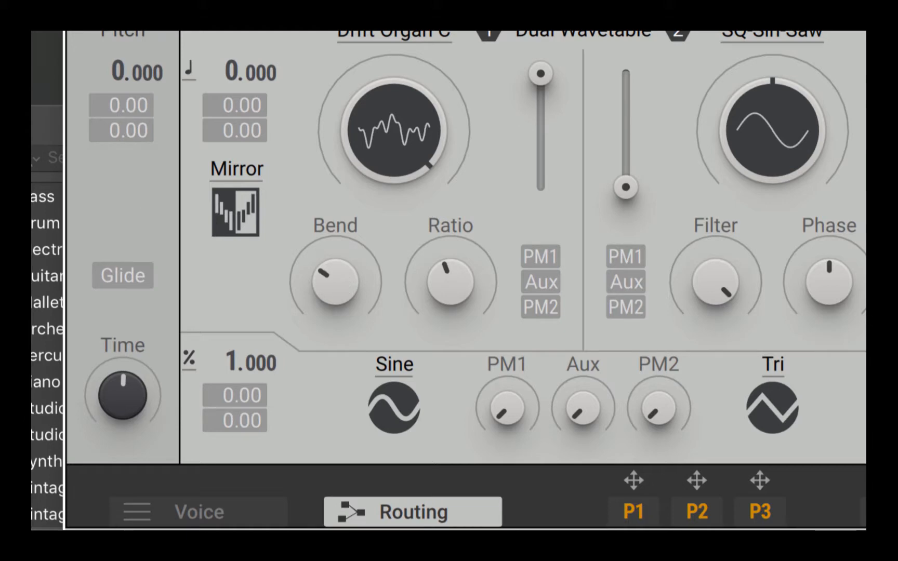
# Switch Oscillator 1 to Hardsync and on to Wrap mode, set Wrap to Soft and raise its Filter to near the middle.
pyautogui.click(240, 173)
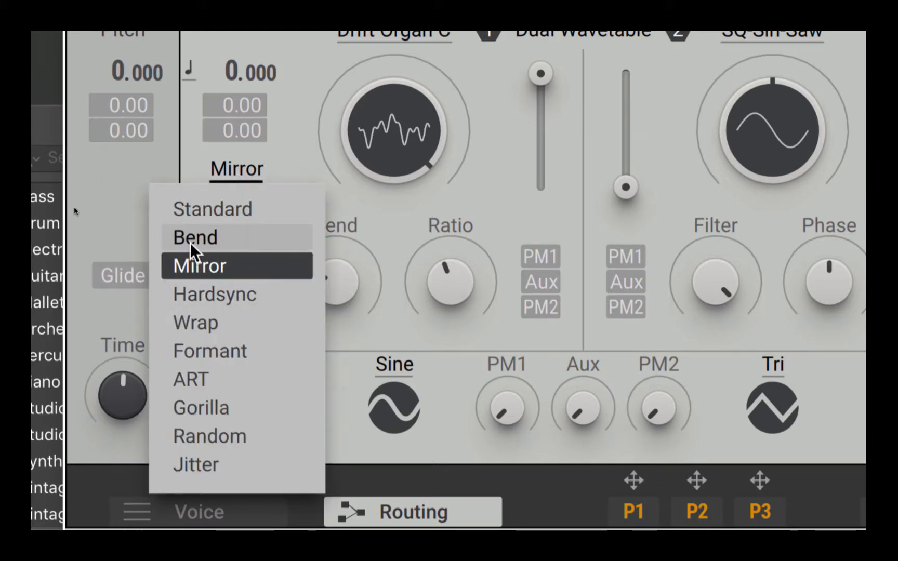
pyautogui.click(192, 295)
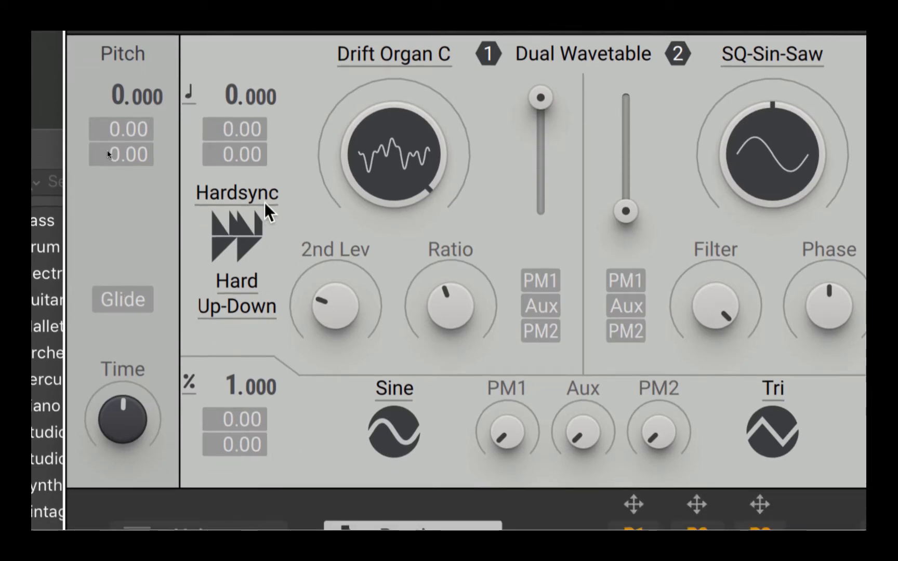
pyautogui.click(263, 200)
pyautogui.click(234, 355)
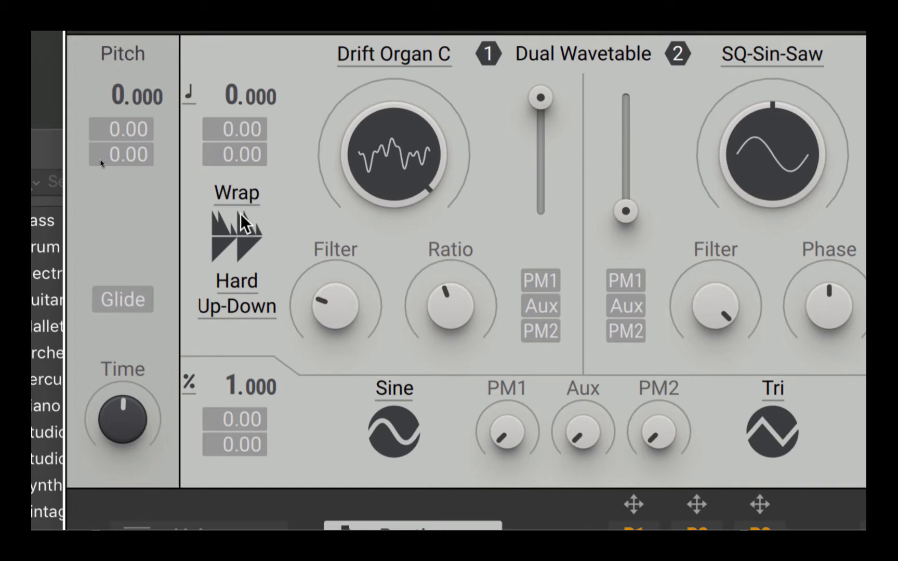
pyautogui.moveTo(327, 315)
pyautogui.mouseDown()
pyautogui.moveTo(327, 270)
pyautogui.moveTo(328, 310)
pyautogui.mouseUp()
pyautogui.click(245, 291)
pyautogui.click(241, 356)
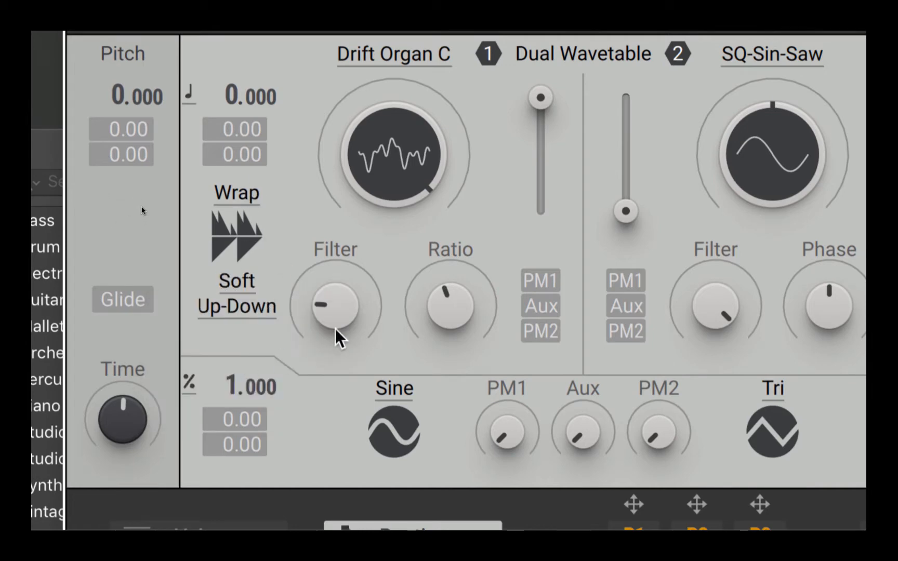
pyautogui.moveTo(334, 309); pyautogui.dragTo(334, 286)
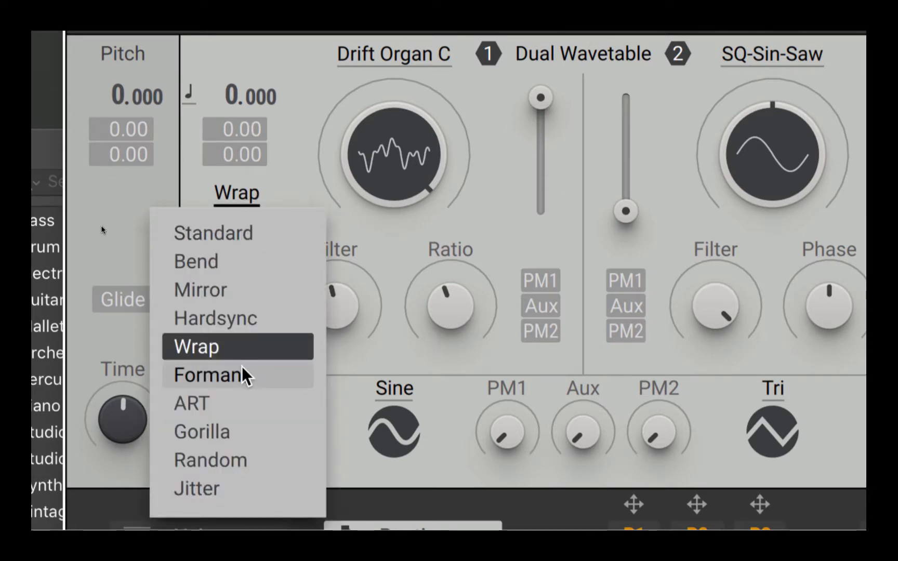
# Switch Oscillator 1 to Formant mode, raise the 2nd Lev amount and lower the Formant amount.
pyautogui.click(244, 374)
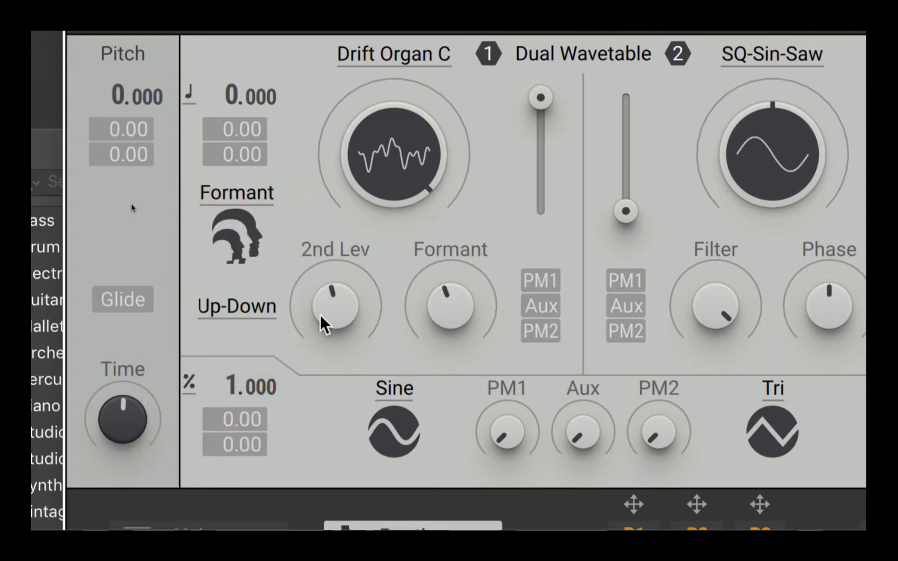
pyautogui.moveTo(345, 324); pyautogui.dragTo(338, 306)
pyautogui.moveTo(441, 314)
pyautogui.mouseDown()
pyautogui.moveTo(441, 296)
pyautogui.moveTo(441, 328)
pyautogui.mouseUp()
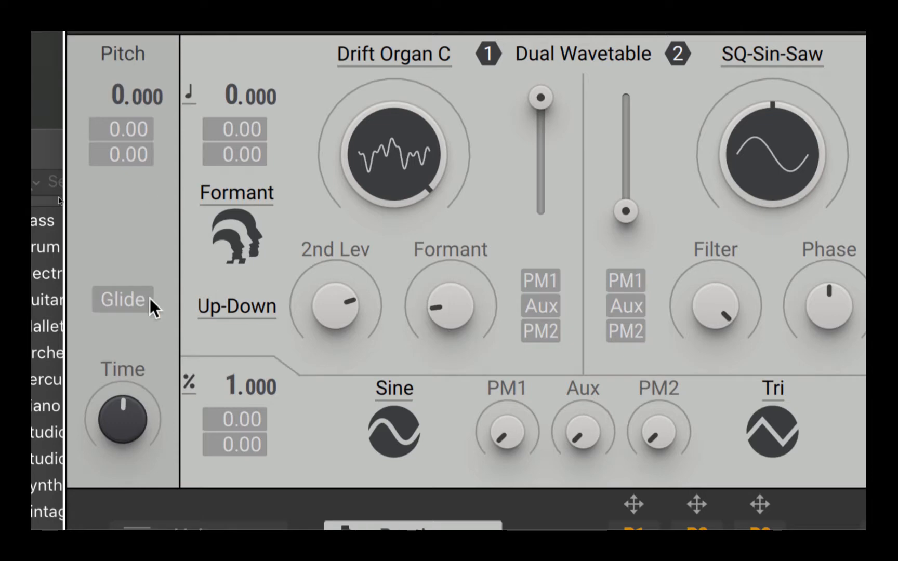
# Compare the Formant mode's Neutral and Up-Down options, ending on Up-Down with the Formant amount raised to near the middle.
pyautogui.click(207, 306)
pyautogui.click(238, 347)
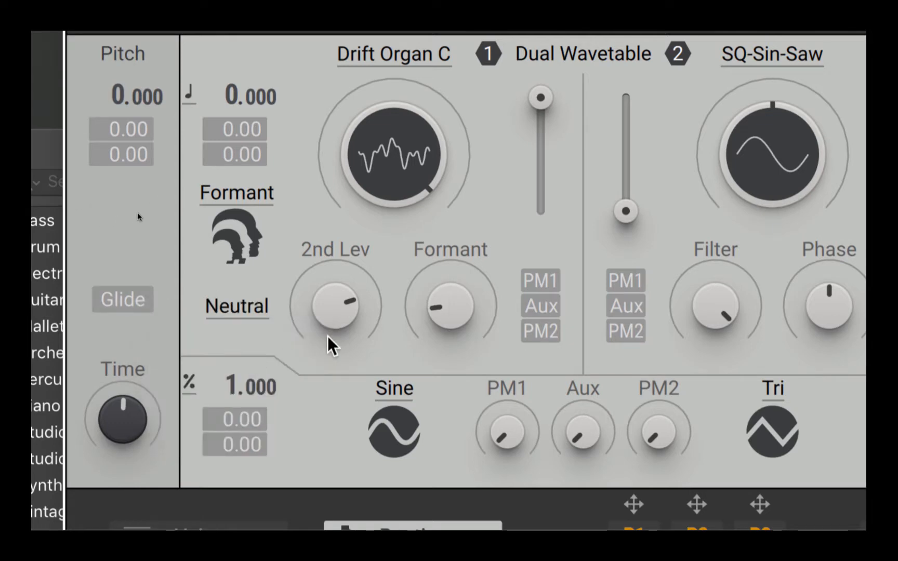
pyautogui.moveTo(448, 314); pyautogui.dragTo(449, 302)
pyautogui.click(231, 315)
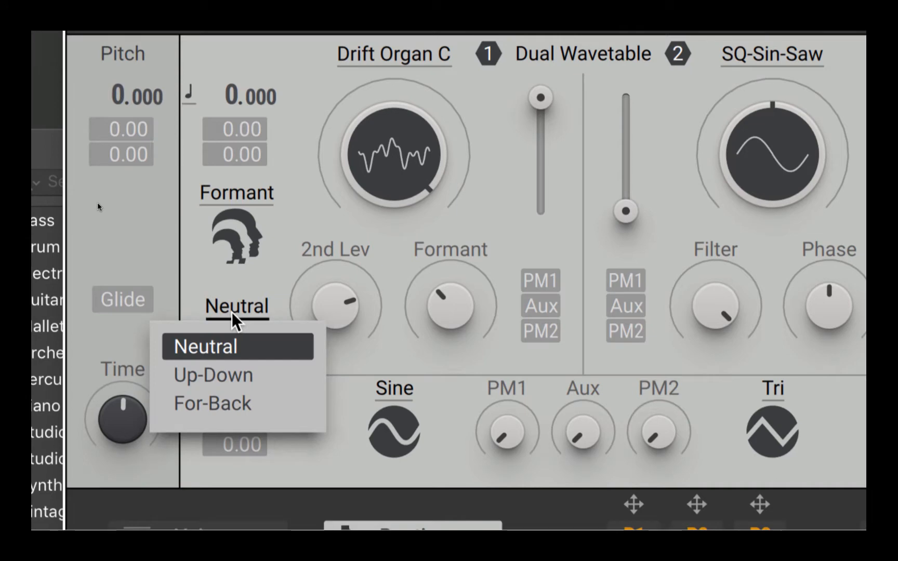
pyautogui.click(230, 372)
pyautogui.moveTo(416, 316); pyautogui.dragTo(416, 302)
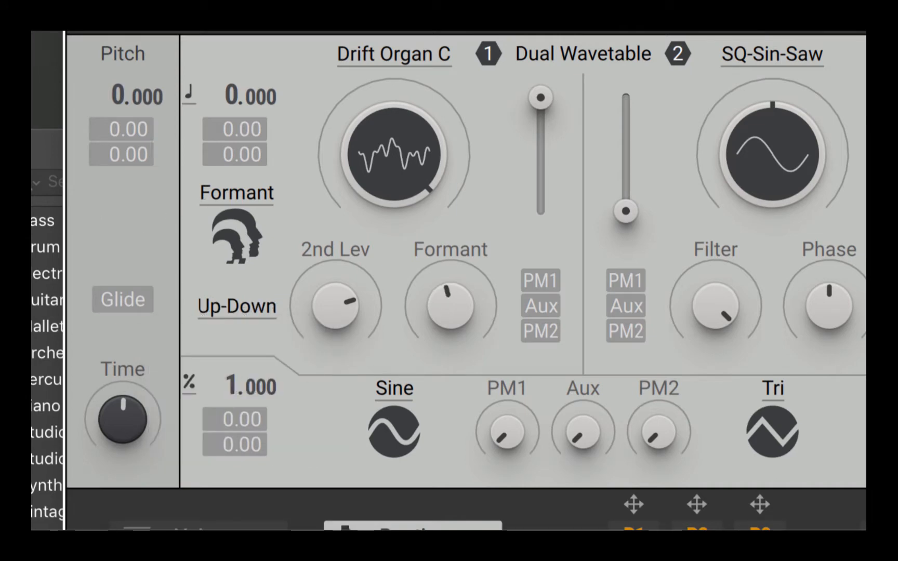
# Switch Oscillator 1 to ART mode, lower its Width and Pitch amounts, and view the Hard, Bity and Soft options.
pyautogui.click(230, 188)
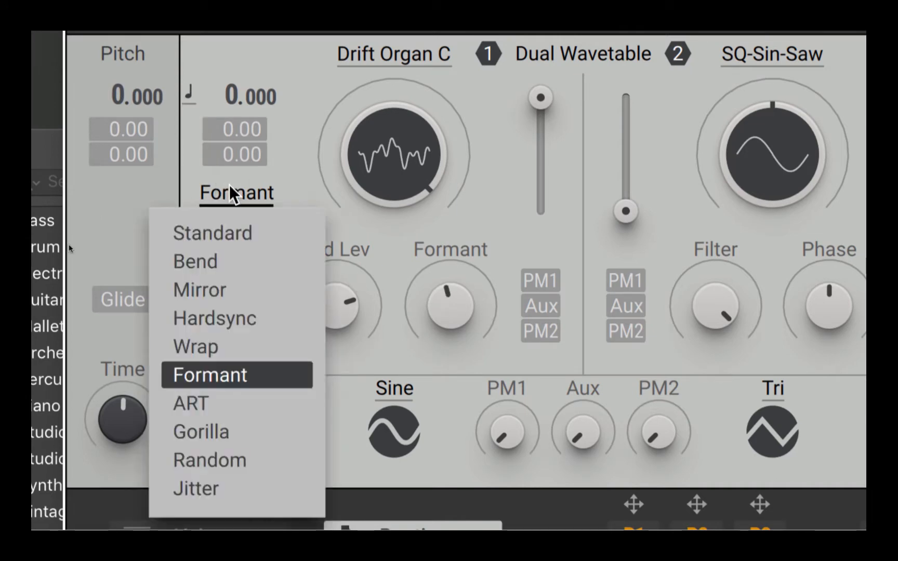
pyautogui.click(202, 416)
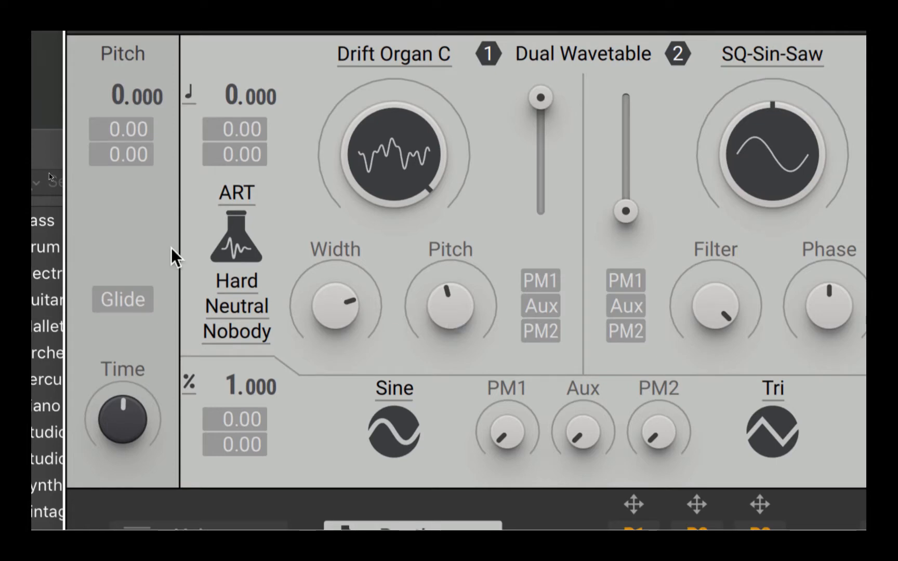
pyautogui.moveTo(335, 305); pyautogui.dragTo(335, 353)
pyautogui.moveTo(450, 307); pyautogui.dragTo(451, 351)
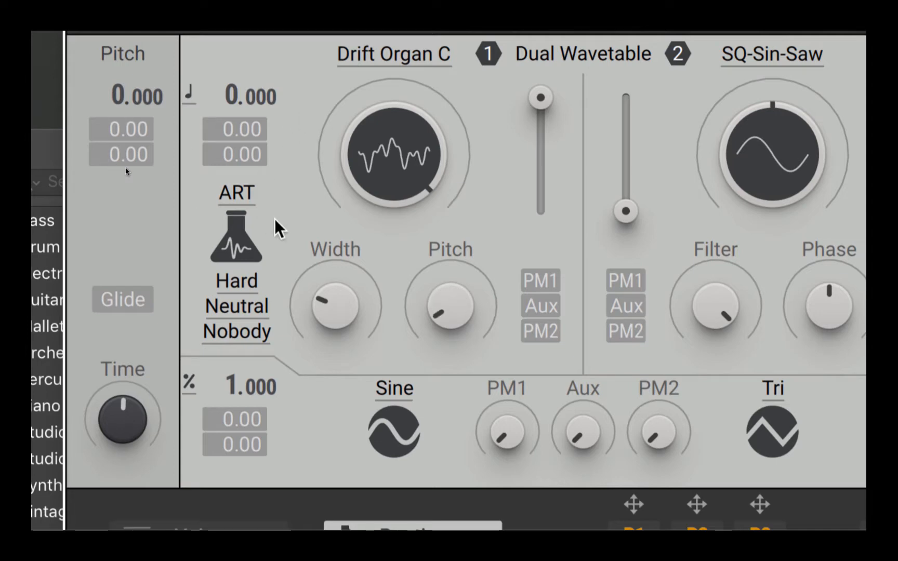
pyautogui.click(235, 280)
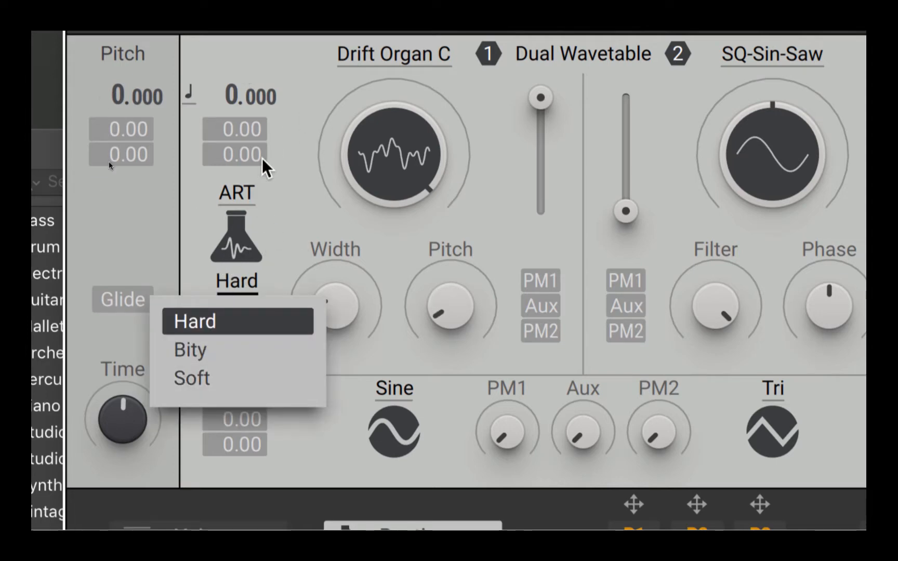
pyautogui.click(243, 202)
# Switch Oscillator 1 to Gorilla mode and view its King, Kang and Kong variants, keeping King.
pyautogui.click(244, 202)
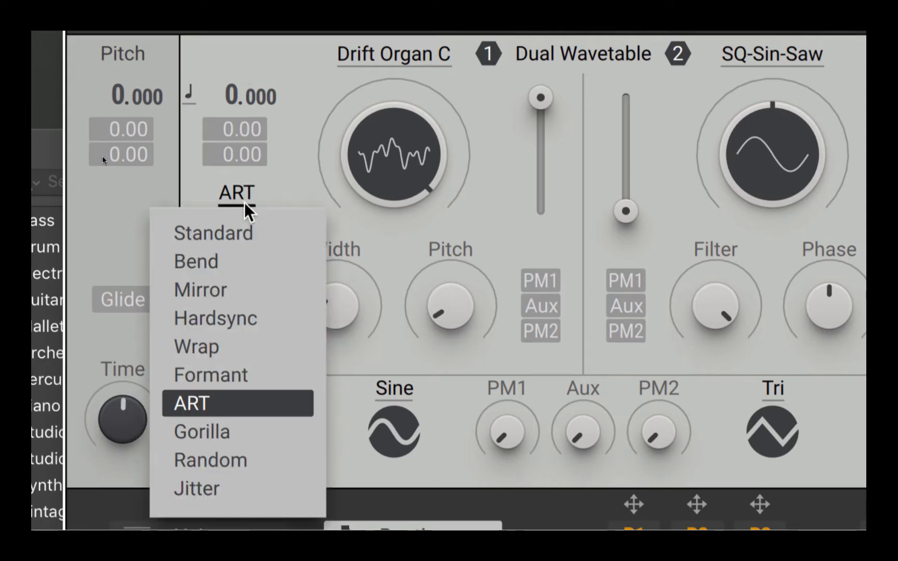
pyautogui.click(239, 432)
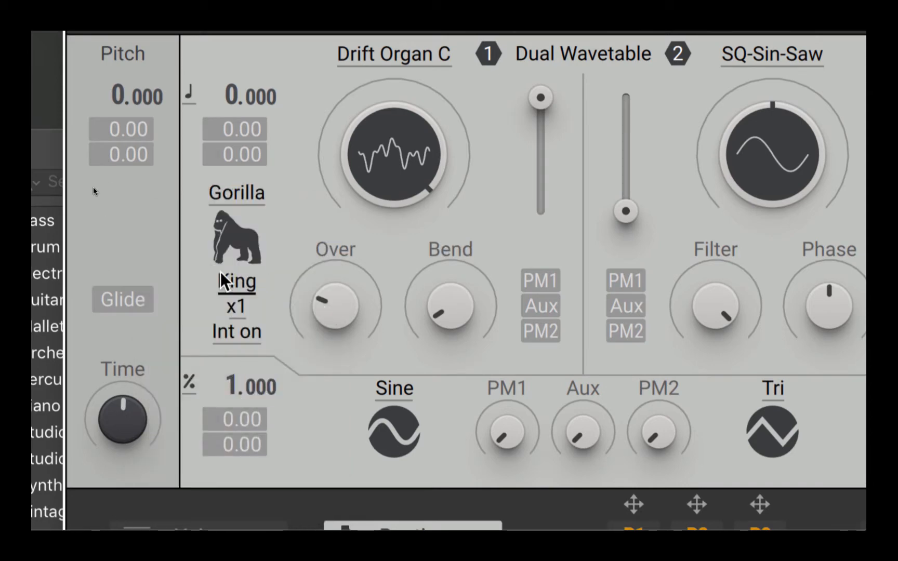
pyautogui.click(236, 281)
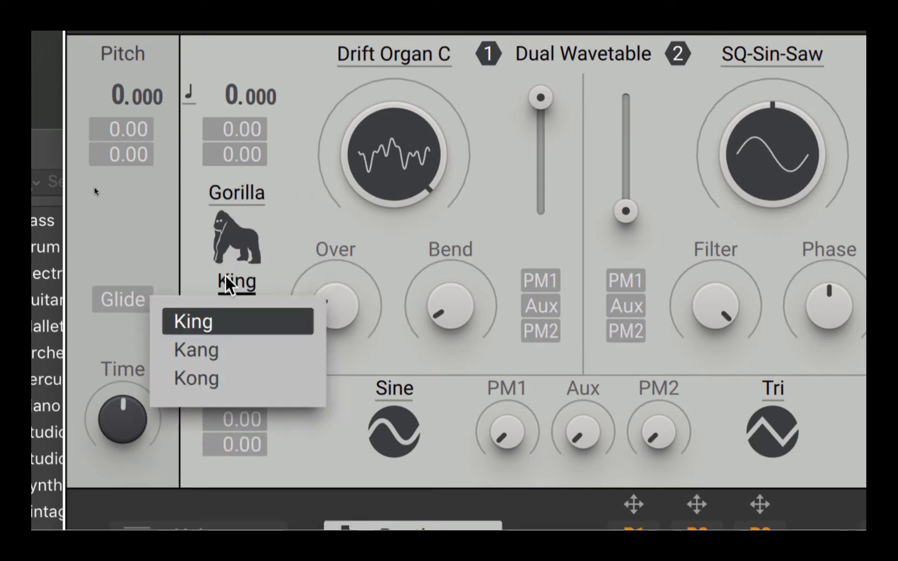
pyautogui.click(187, 255)
# Load the Banana wavetable from the Basics category into Oscillator 1.
pyautogui.click(387, 57)
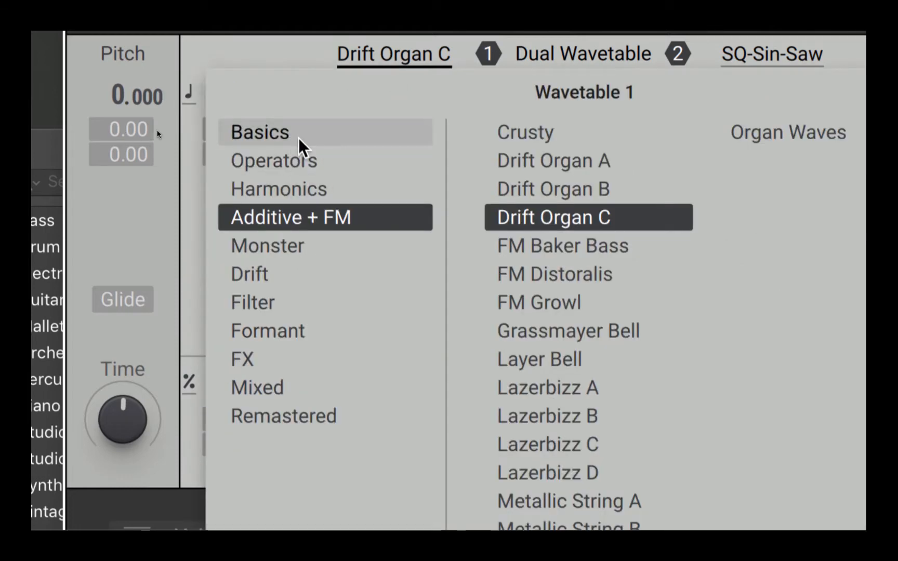
pyautogui.click(275, 132)
pyautogui.click(556, 130)
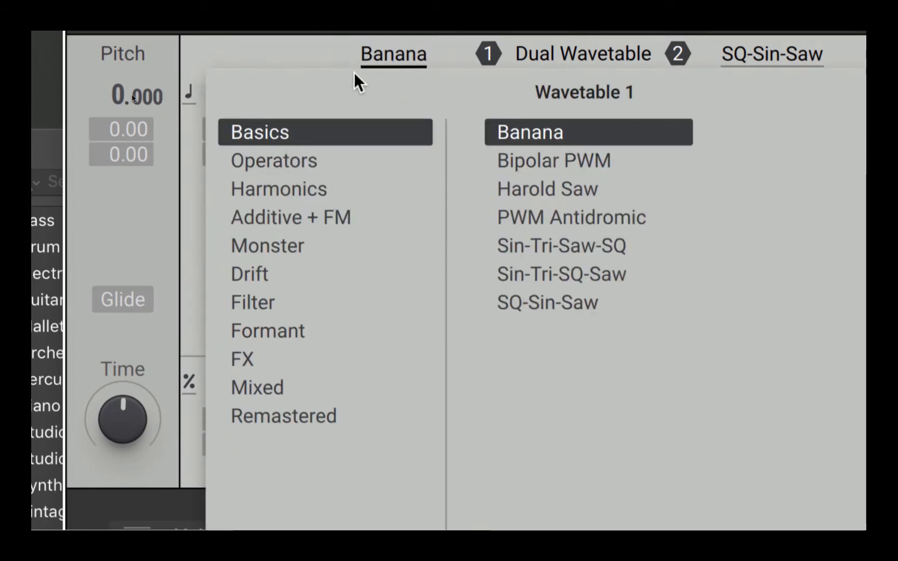
pyautogui.click(363, 63)
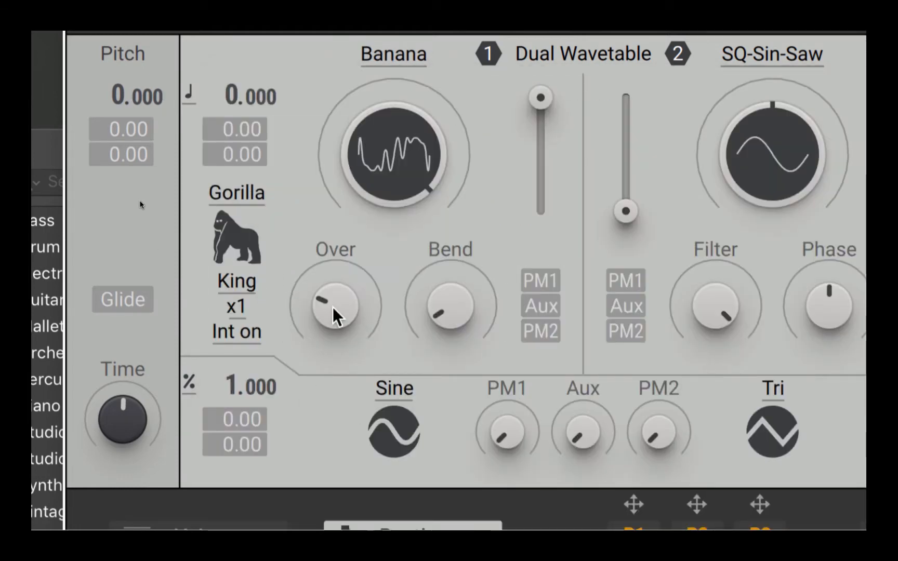
# Raise Oscillator 1's Over amount to near the middle and its Bend amount slightly.
pyautogui.moveTo(335, 314)
pyautogui.mouseDown()
pyautogui.moveTo(335, 280)
pyautogui.moveTo(348, 324)
pyautogui.mouseUp()
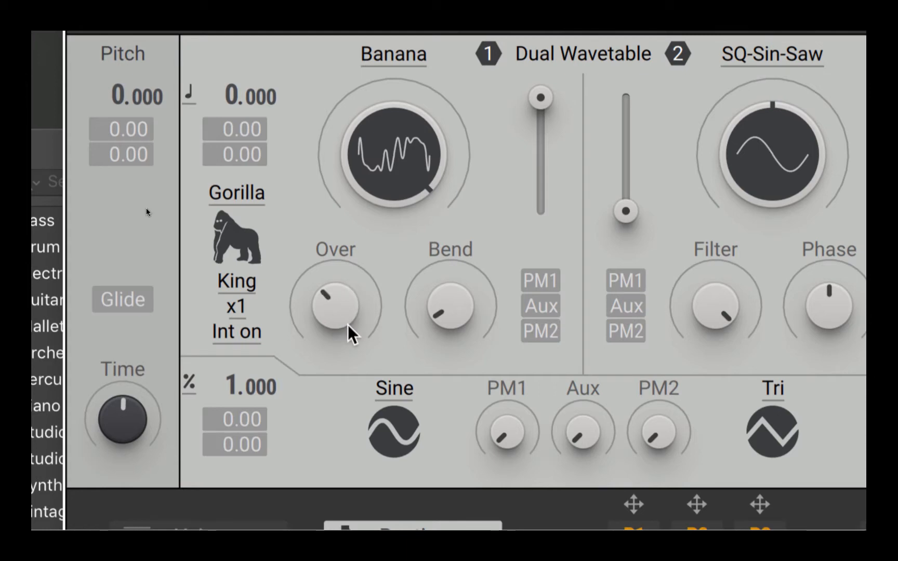
pyautogui.moveTo(418, 340); pyautogui.dragTo(418, 322)
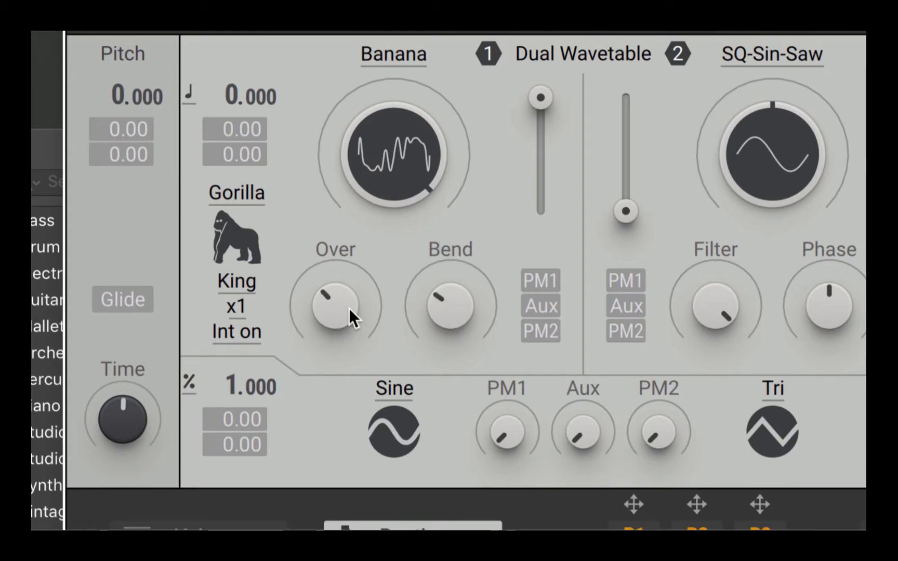
pyautogui.moveTo(348, 308); pyautogui.dragTo(349, 292)
# Set Oscillator 1's Gorilla multiplier to x2 and on to x3, keeping the Gorilla mode.
pyautogui.click(237, 306)
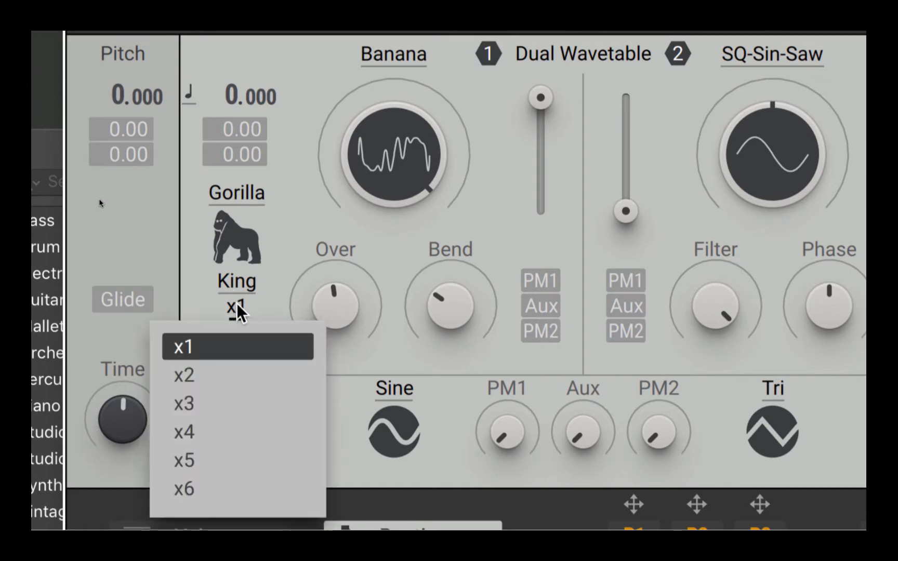
pyautogui.click(218, 371)
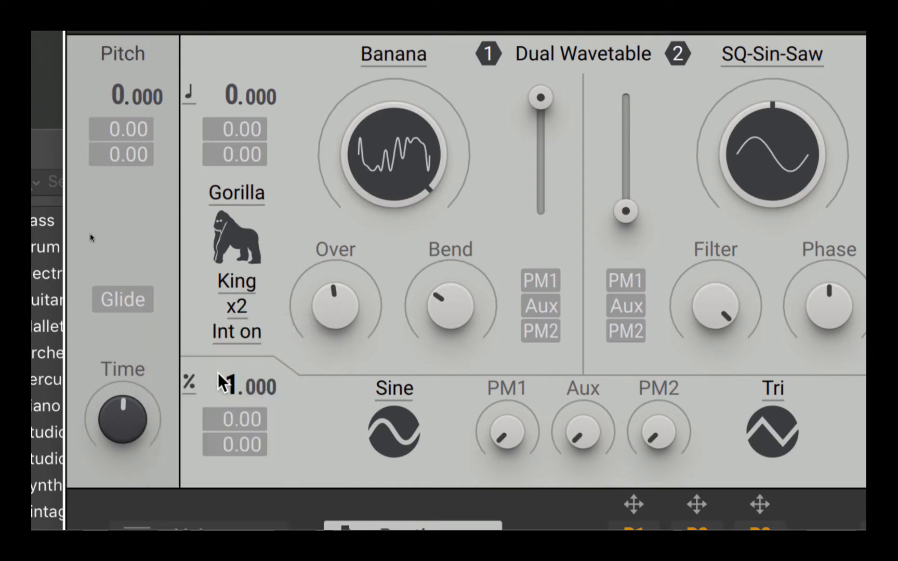
pyautogui.click(250, 307)
pyautogui.click(229, 402)
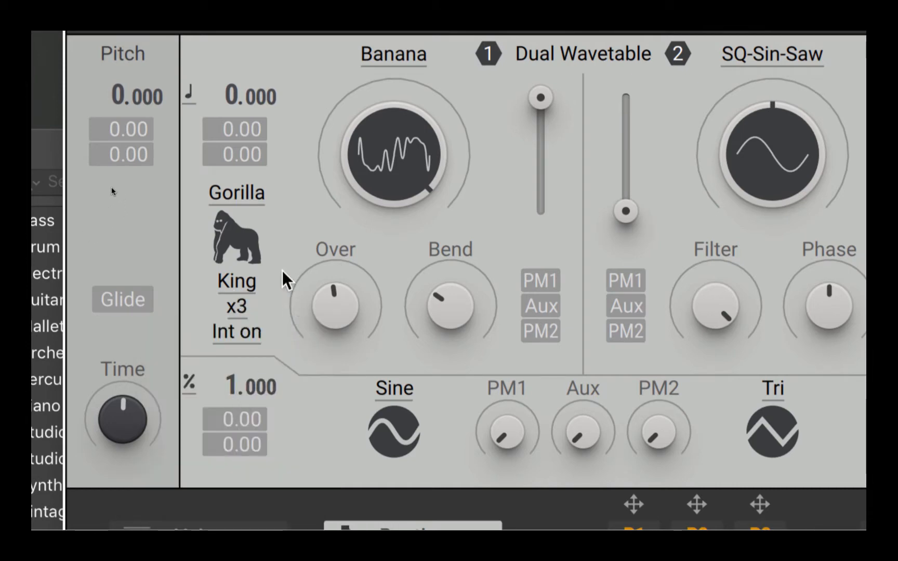
pyautogui.click(252, 203)
pyautogui.click(342, 254)
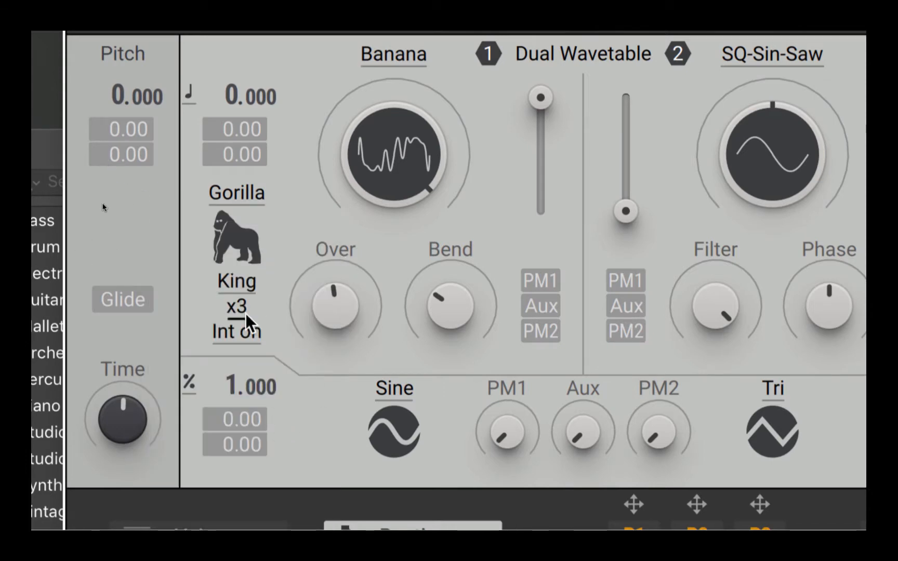
# Switch Oscillator 1 to Random mode with the Thunder option, and raise PosJ/Clk Div above the middle.
pyautogui.click(248, 201)
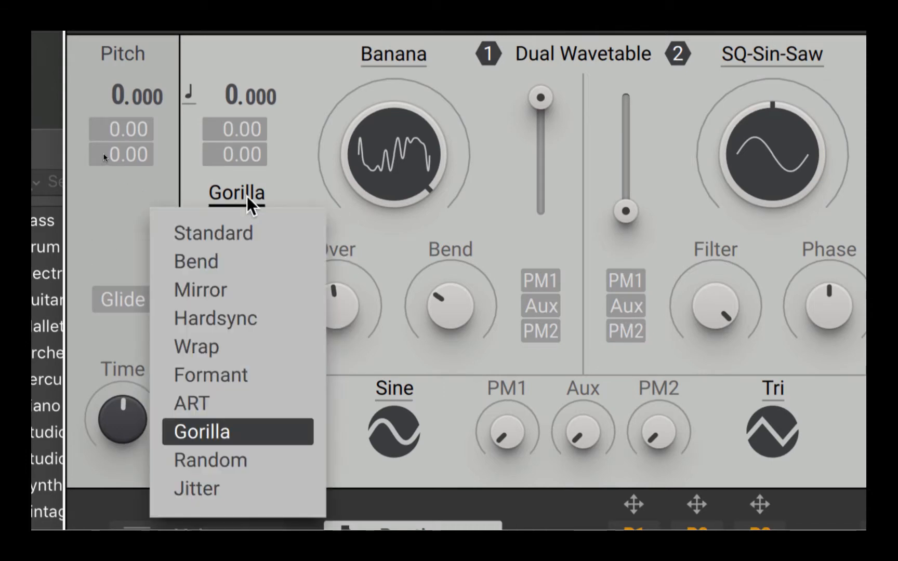
pyautogui.click(235, 465)
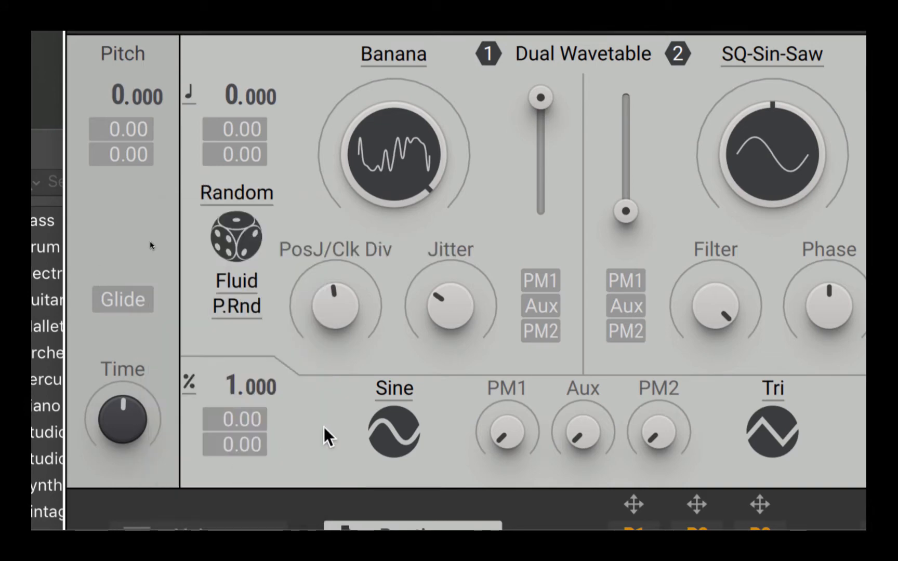
pyautogui.click(251, 283)
pyautogui.click(240, 351)
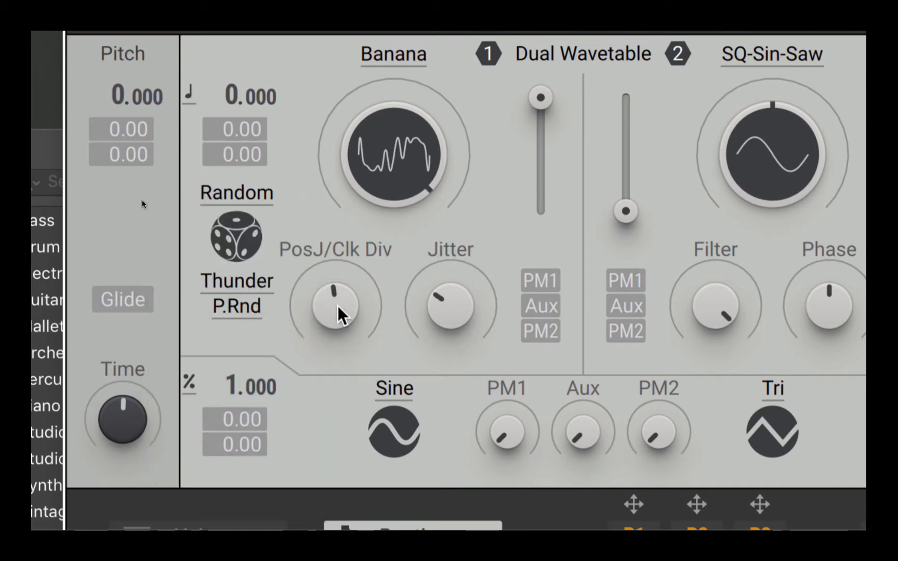
pyautogui.moveTo(335, 305); pyautogui.dragTo(335, 289)
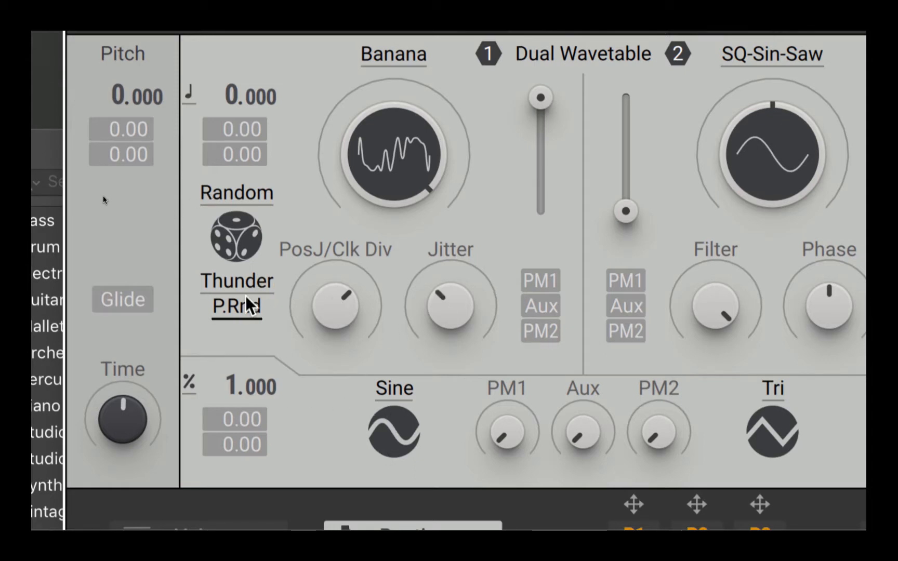
pyautogui.click(246, 311)
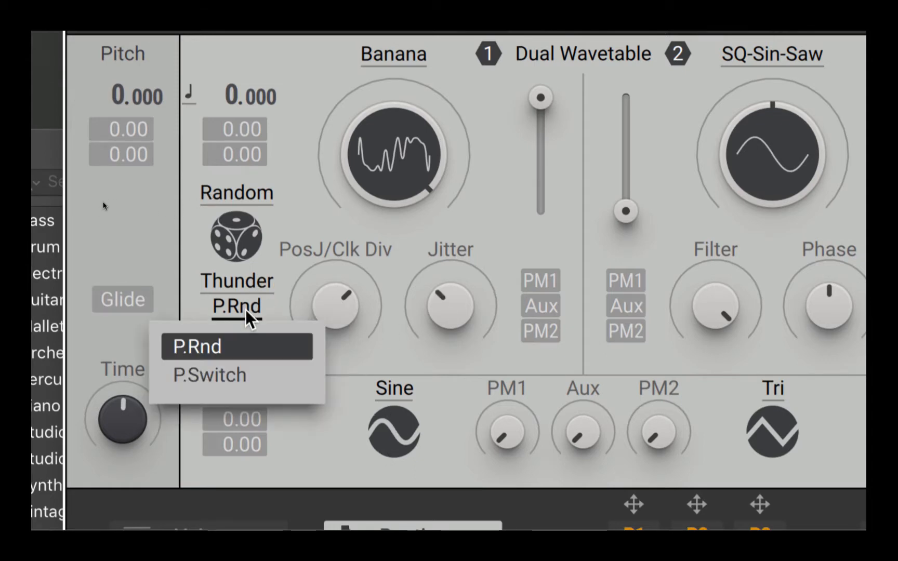
# Switch Oscillator 1 to Jitter mode and raise its Jitter amount to near the middle.
pyautogui.click(240, 207)
pyautogui.click(209, 486)
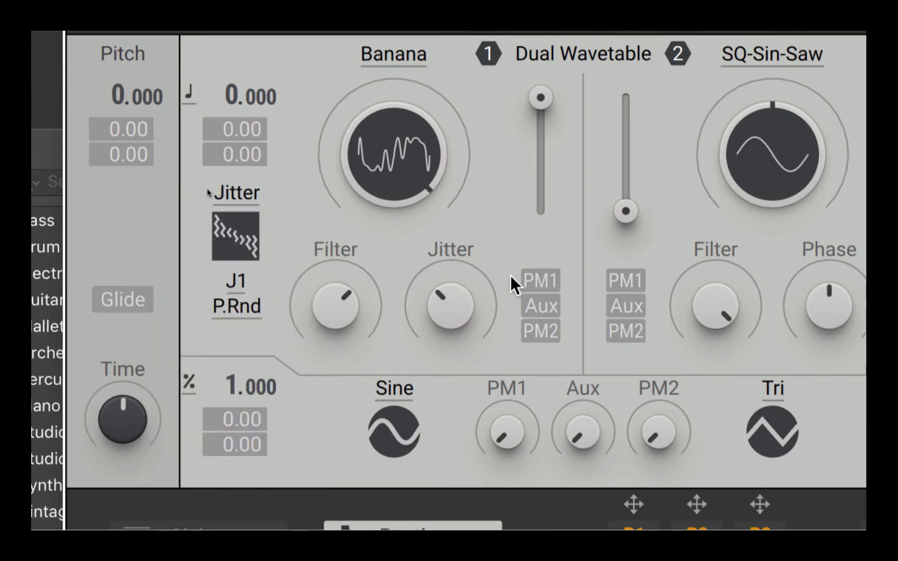
pyautogui.moveTo(451, 300); pyautogui.dragTo(451, 283)
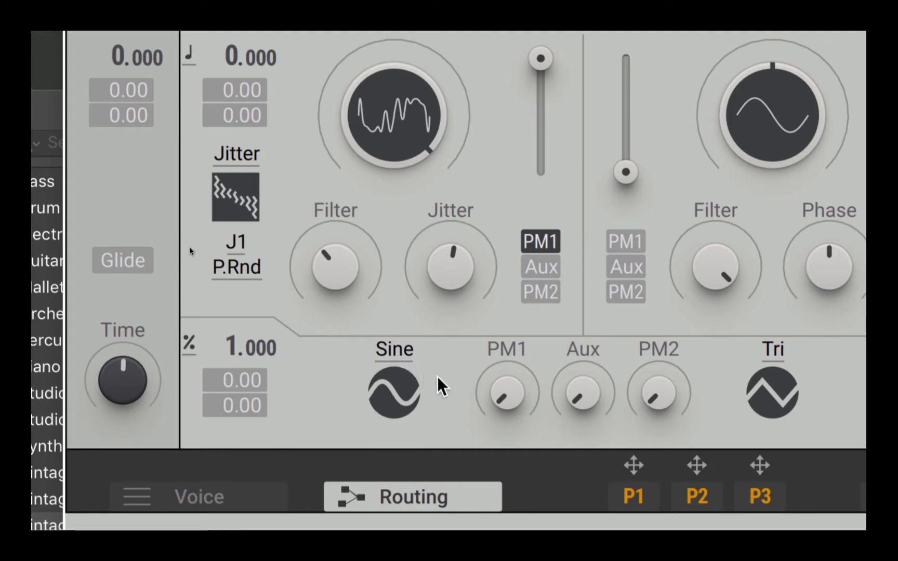
# Raise the PM1 amount and Oscillator 1's Filter to near the middle, and set the first modulation oscillator's waveform to TriB2.
pyautogui.moveTo(502, 386); pyautogui.dragTo(518, 448)
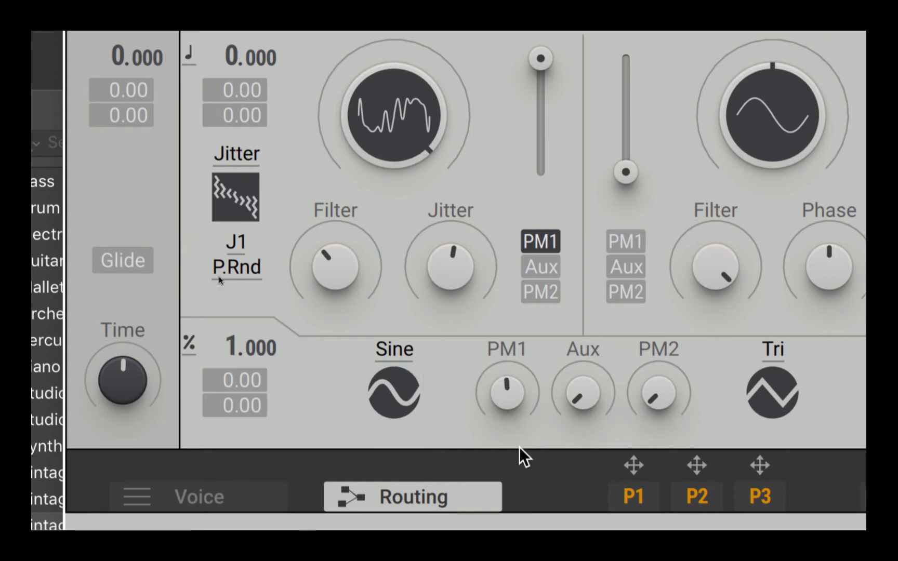
pyautogui.moveTo(335, 286); pyautogui.dragTo(335, 273)
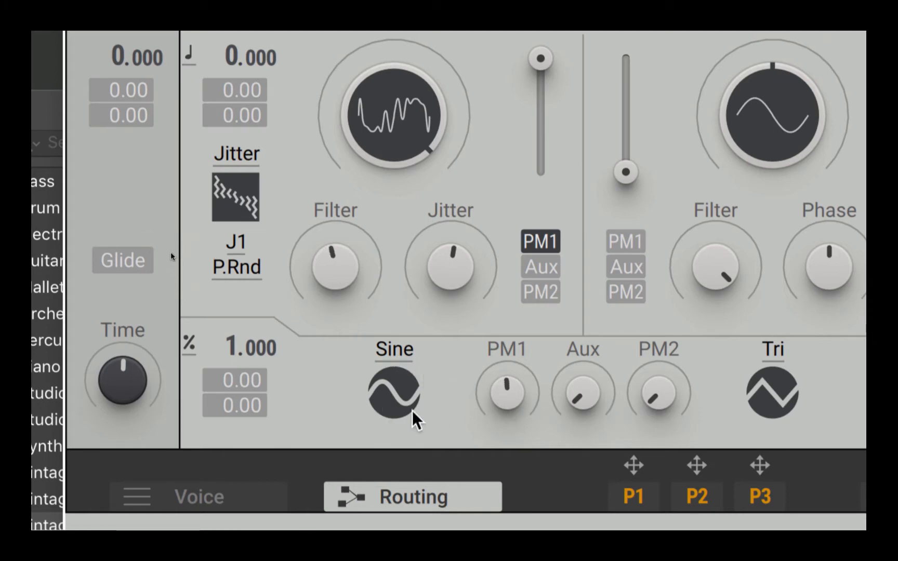
pyautogui.click(400, 361)
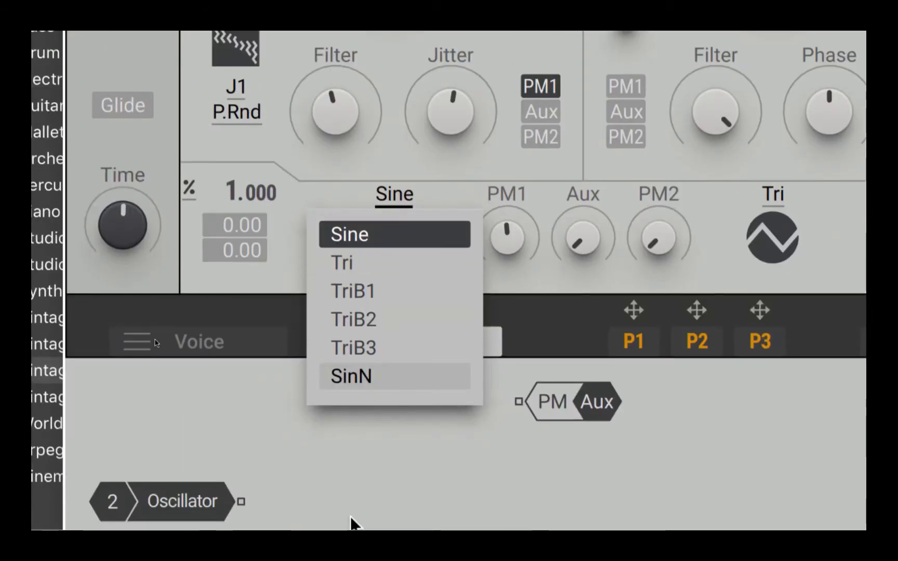
pyautogui.click(346, 318)
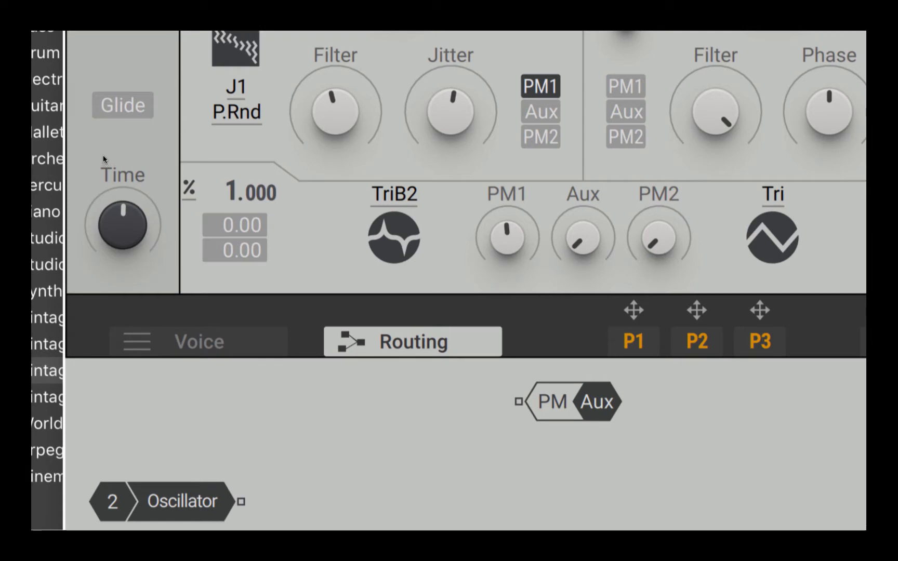
# Return Oscillator 1 to Standard mode, with the first modulation oscillator's ratio at 9.000 and a low PM1 amount.
pyautogui.click(236, 89)
pyautogui.click(232, 40)
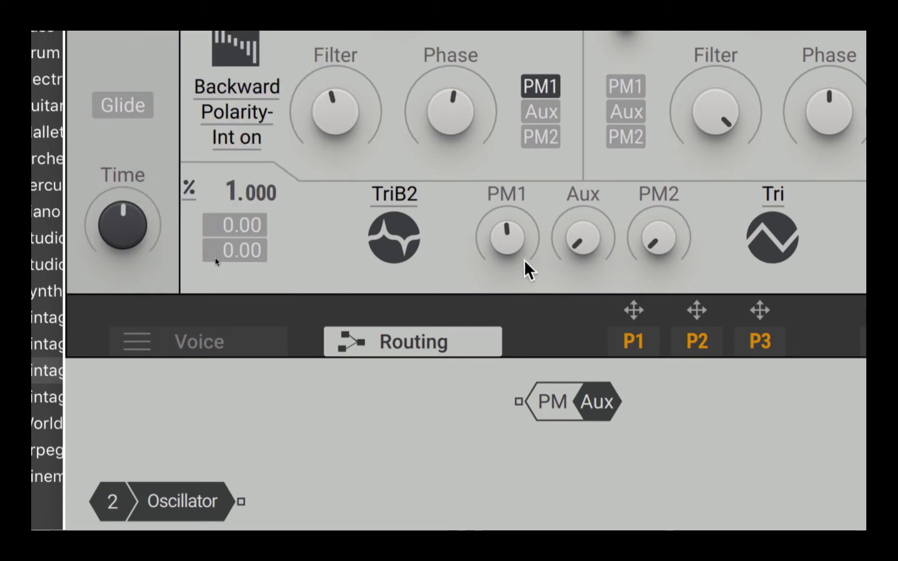
pyautogui.moveTo(499, 234)
pyautogui.mouseDown()
pyautogui.moveTo(499, 264)
pyautogui.moveTo(499, 210)
pyautogui.moveTo(498, 252)
pyautogui.mouseUp()
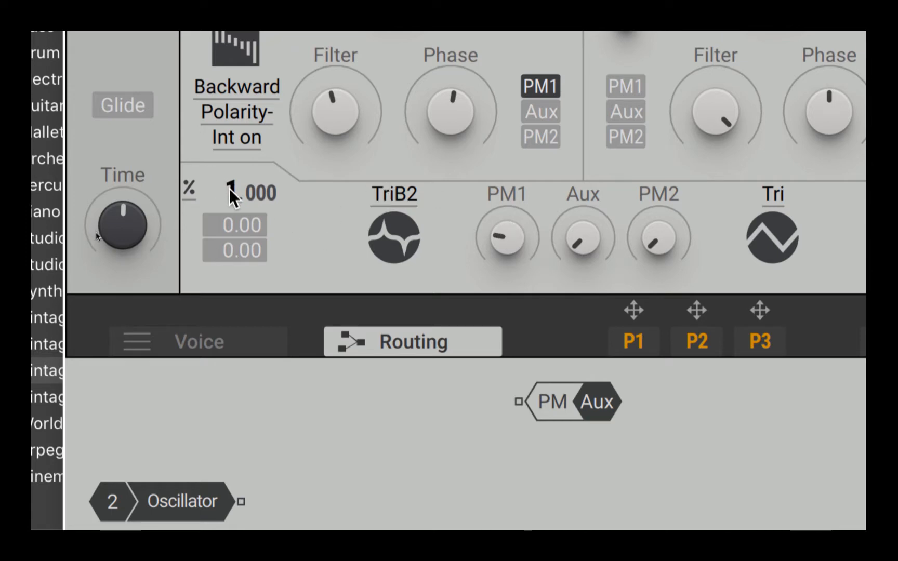
pyautogui.moveTo(235, 192)
pyautogui.mouseDown()
pyautogui.moveTo(234, 166)
pyautogui.moveTo(234, 178)
pyautogui.mouseUp()
pyautogui.moveTo(497, 255)
pyautogui.mouseDown()
pyautogui.moveTo(497, 241)
pyautogui.moveTo(497, 254)
pyautogui.mouseUp()
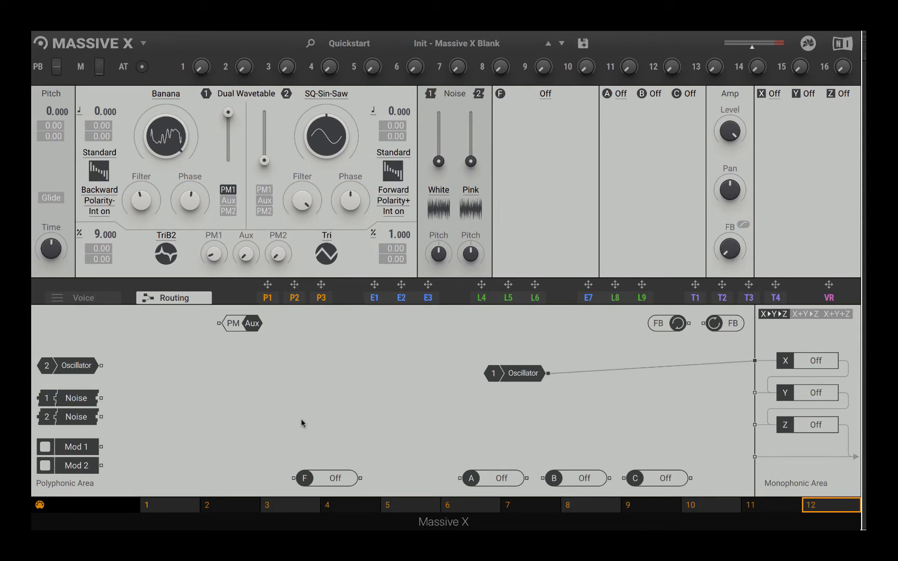
# Move the PM Aux module above Oscillator 1 in the routing and switch Oscillator 1's phase modulation from PM1 to Aux.
pyautogui.moveTo(236, 325); pyautogui.dragTo(488, 337)
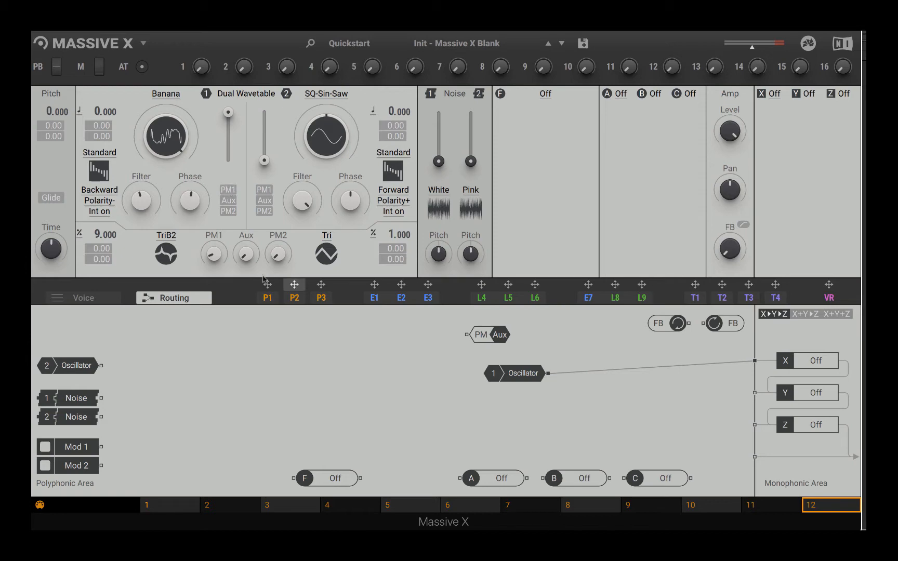
pyautogui.click(228, 202)
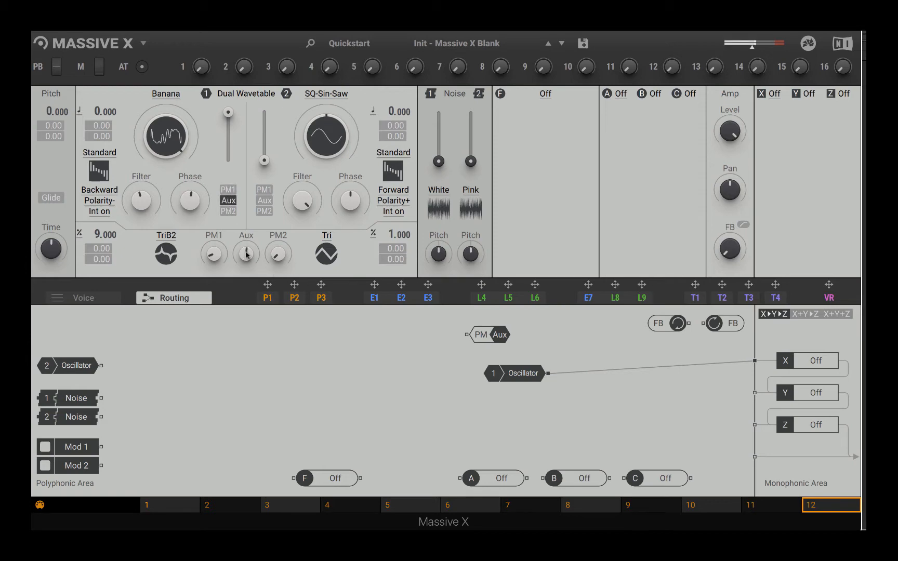
# Move PM Aux beyond Oscillator 1, wire both oscillators into it, and delete the connection from Oscillator 1 to PM Aux.
pyautogui.moveTo(497, 344); pyautogui.dragTo(588, 350)
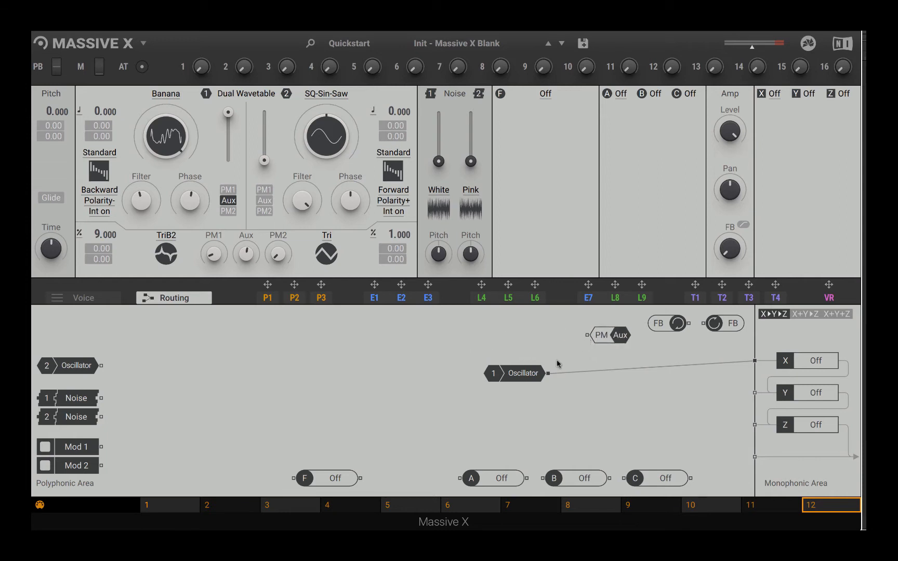
pyautogui.moveTo(548, 373); pyautogui.dragTo(587, 340)
pyautogui.moveTo(77, 364); pyautogui.dragTo(587, 335)
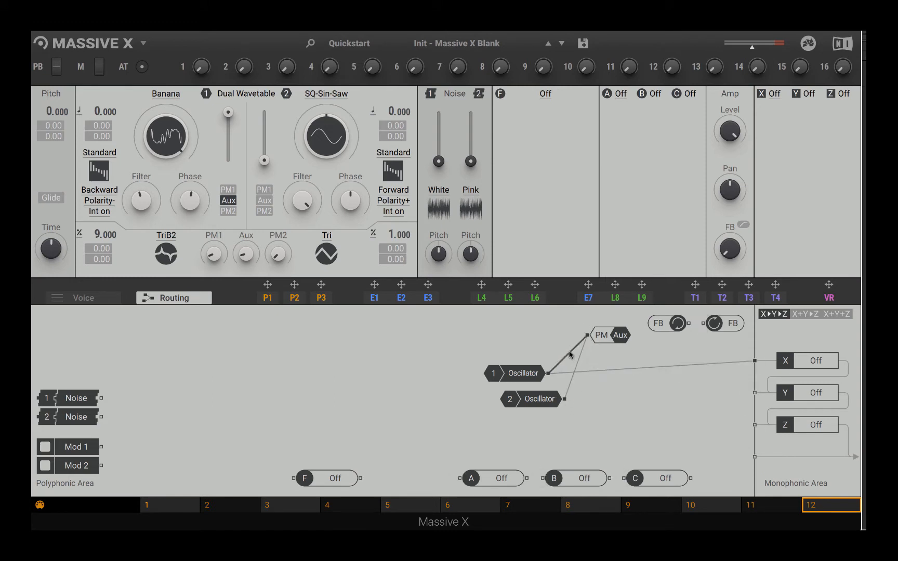
pyautogui.doubleClick(569, 354)
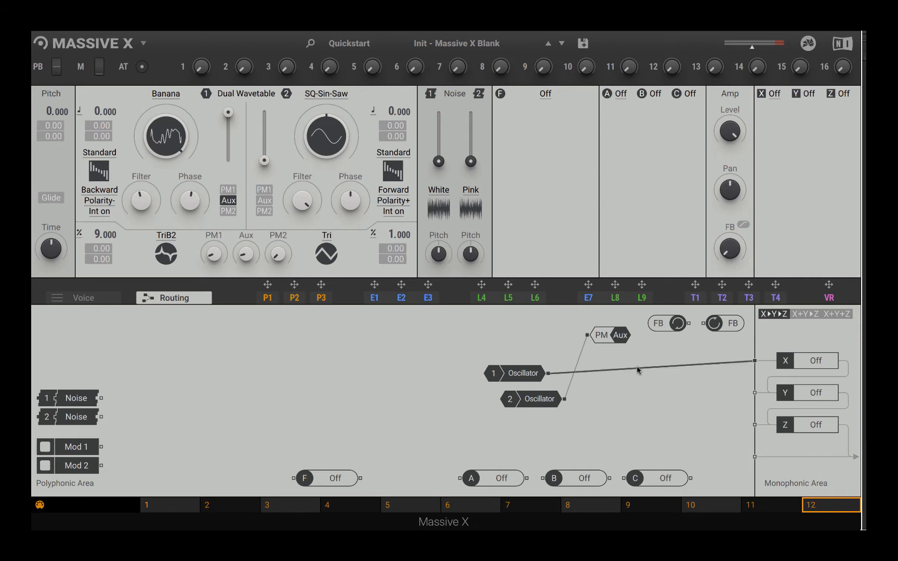
# Raise Oscillator 2's level to about halfway, sweep its wavetable position to the saw shape, and lower the PM1 amount to minimum.
pyautogui.moveTo(264, 160); pyautogui.dragTo(264, 133)
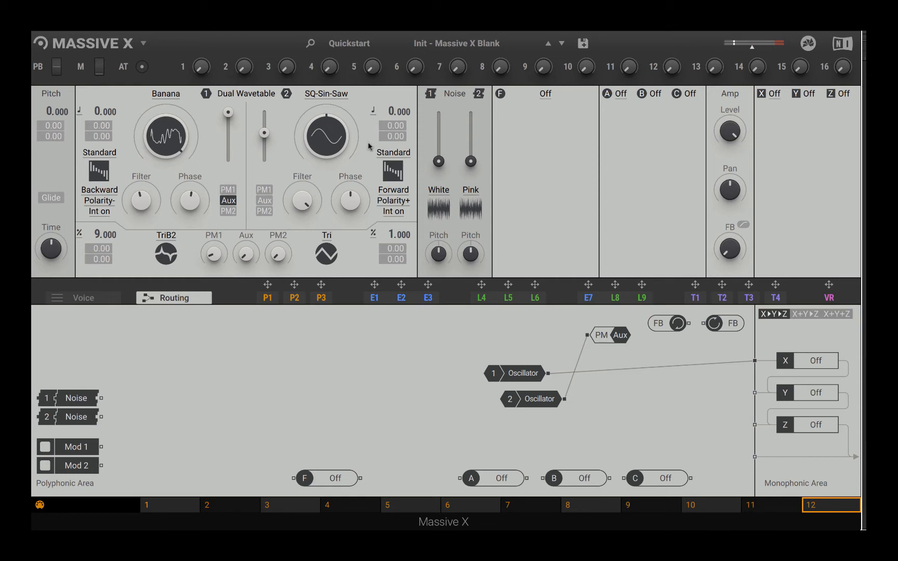
pyautogui.moveTo(328, 136); pyautogui.dragTo(327, 156)
pyautogui.moveTo(326, 133); pyautogui.dragTo(326, 81)
pyautogui.moveTo(218, 255); pyautogui.dragTo(218, 254)
# Delete the wires leaving both oscillators and spread out PM Aux and Oscillator 2 in the routing.
pyautogui.click(578, 362)
pyautogui.moveTo(625, 340); pyautogui.dragTo(616, 416)
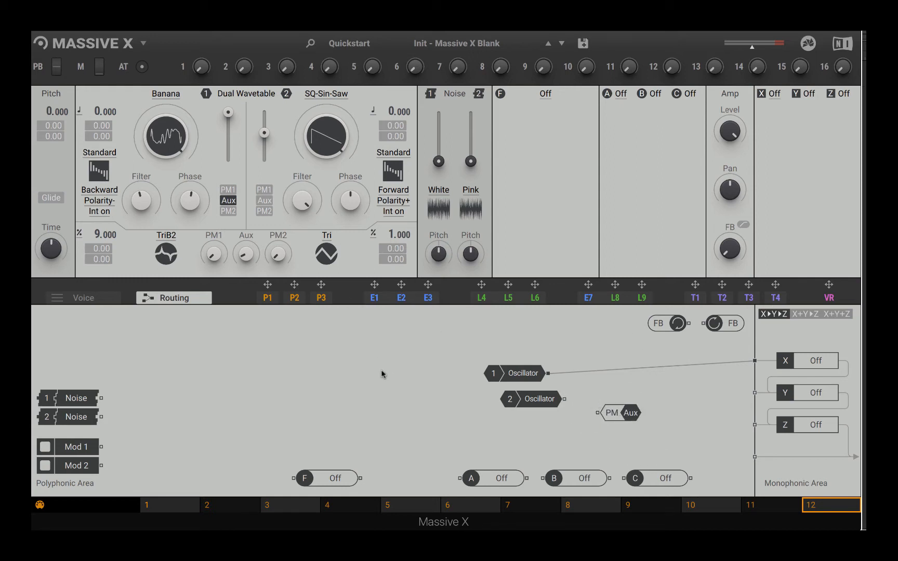
pyautogui.click(616, 370)
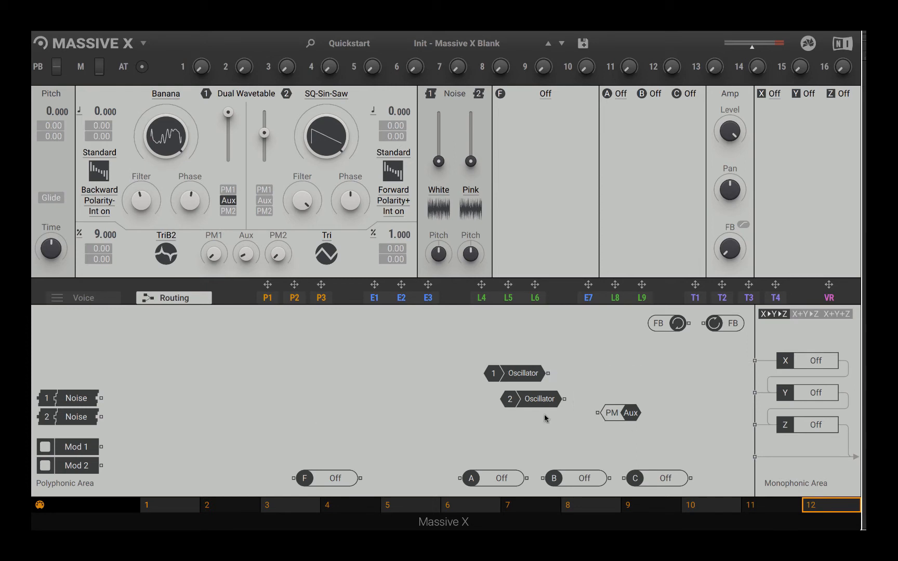
pyautogui.moveTo(540, 401); pyautogui.dragTo(461, 391)
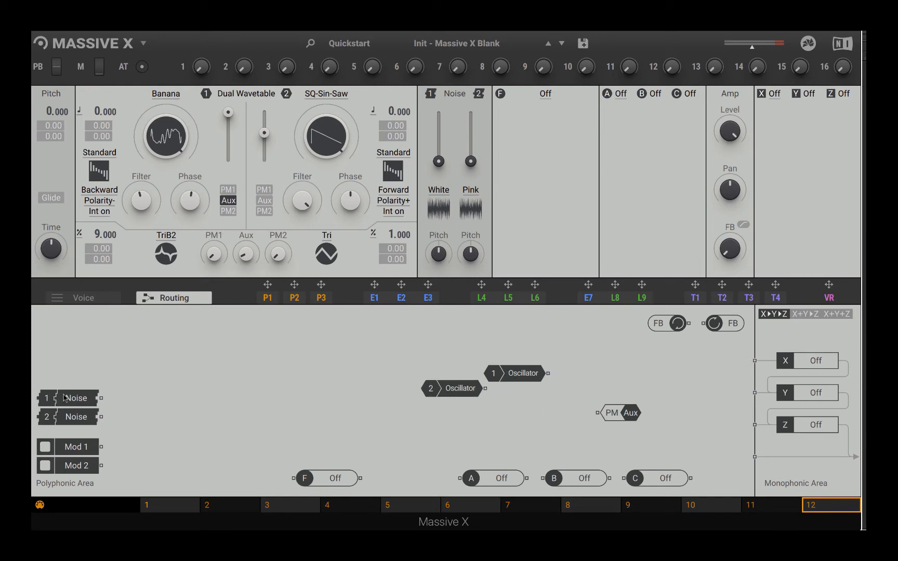
# Place Noise 1 in the routing wired to the X input, with its level at maximum, and open its noisetable choices.
pyautogui.moveTo(65, 398); pyautogui.dragTo(753, 360)
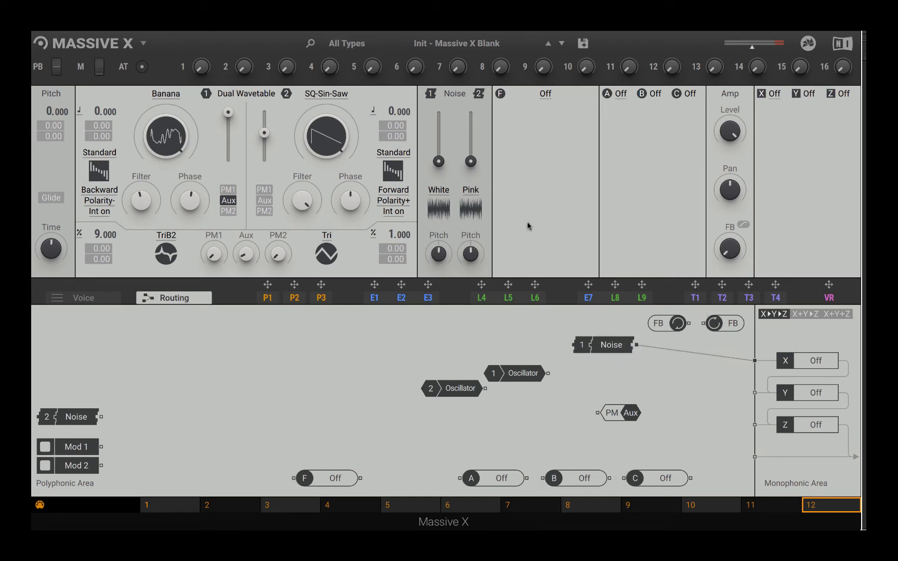
pyautogui.moveTo(439, 162); pyautogui.dragTo(439, 112)
pyautogui.click(437, 192)
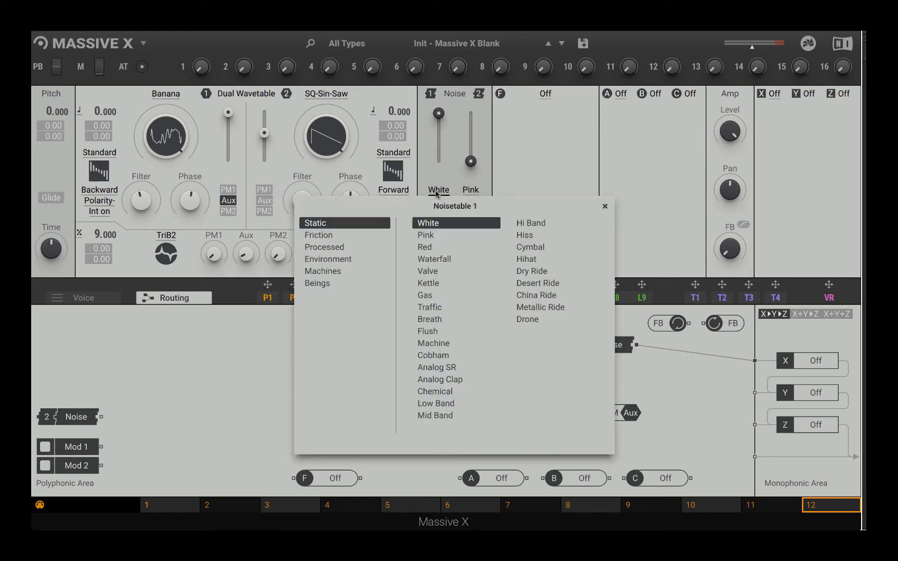
# Audition the Static noises Pink, Red, Waterfall, Dry Ride, Breath and Low Band for Noise 1.
pyautogui.click(436, 237)
pyautogui.click(436, 247)
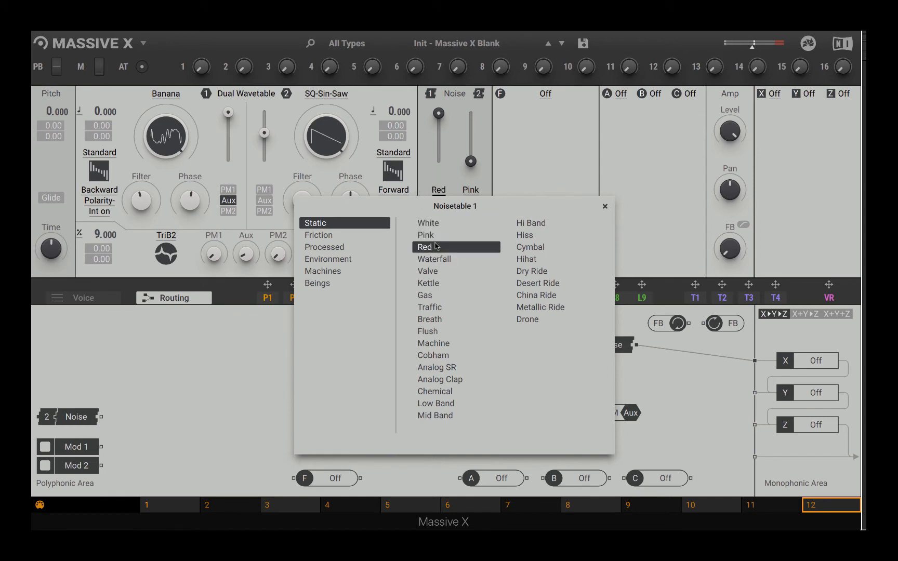
pyautogui.click(440, 258)
pyautogui.click(536, 272)
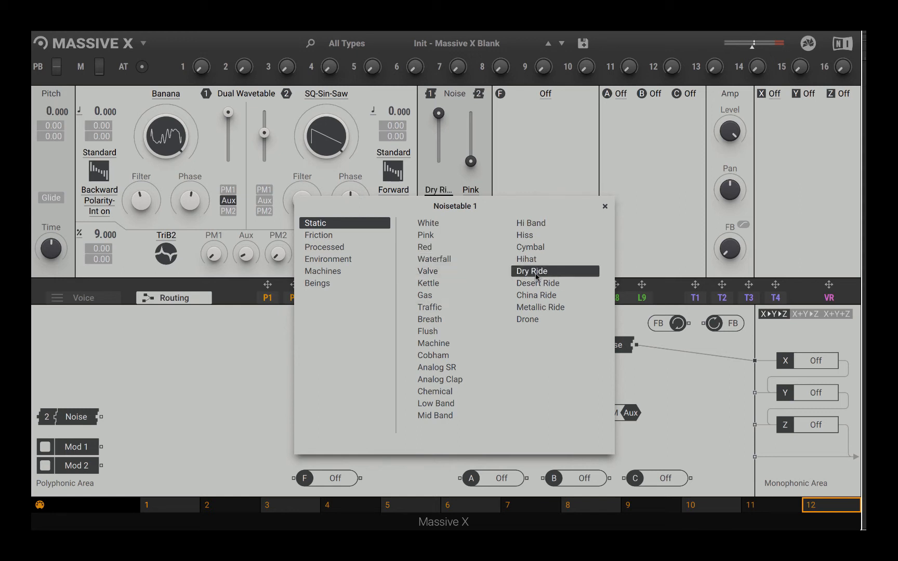
pyautogui.click(431, 319)
pyautogui.click(436, 403)
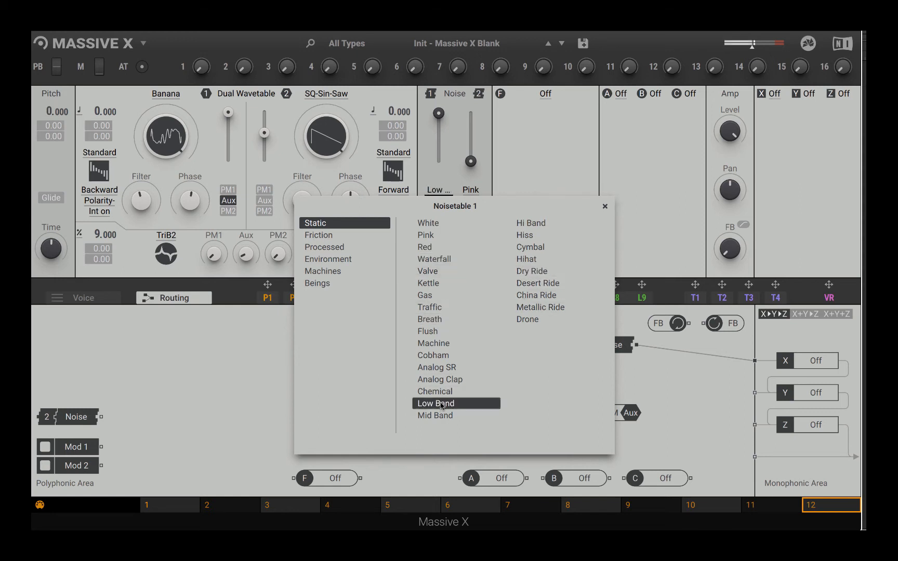
# Audition the Friction noises Prassel, Melting Ice, Dielen and Dolphins for Noise 1.
pyautogui.click(319, 235)
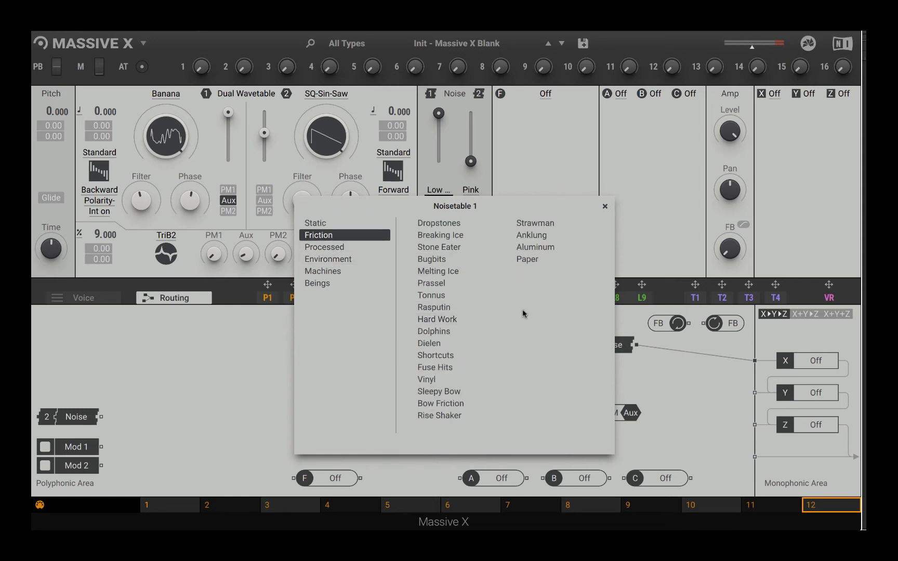
pyautogui.click(442, 282)
pyautogui.click(444, 270)
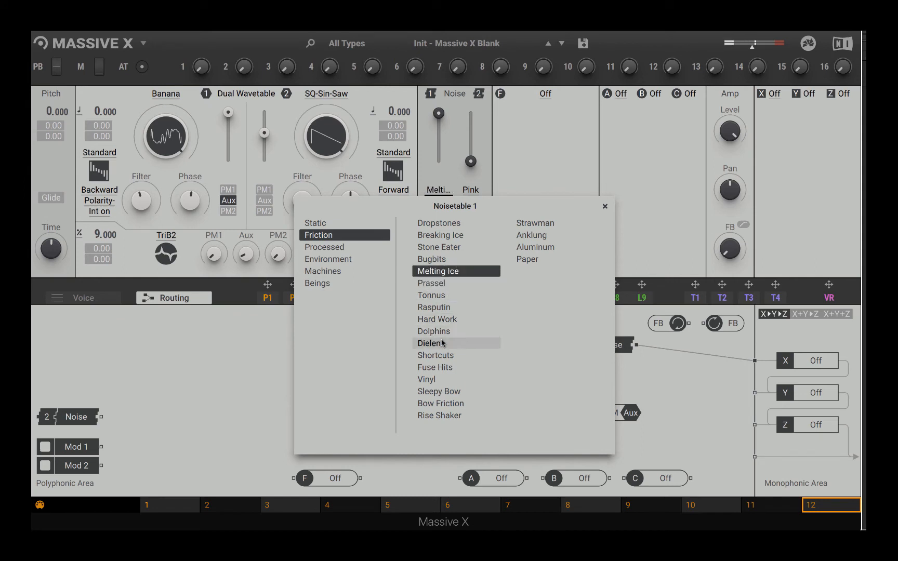
pyautogui.click(441, 342)
pyautogui.click(442, 334)
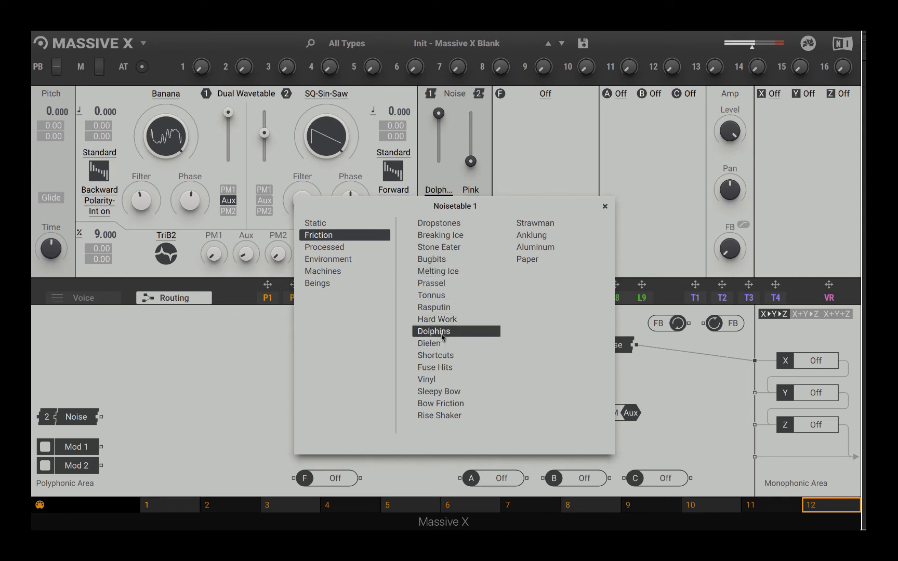
# Audition Sifi and LazerBazz from Processed, Burble and Streams from Environment, and Nonstarter from Machines for Noise 1.
pyautogui.click(322, 248)
pyautogui.click(431, 307)
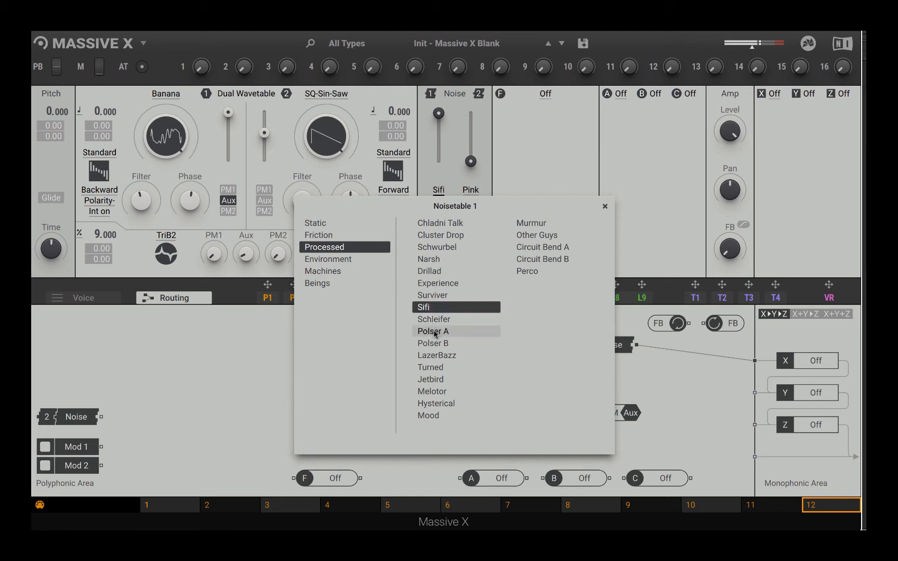
pyautogui.click(430, 356)
pyautogui.click(332, 259)
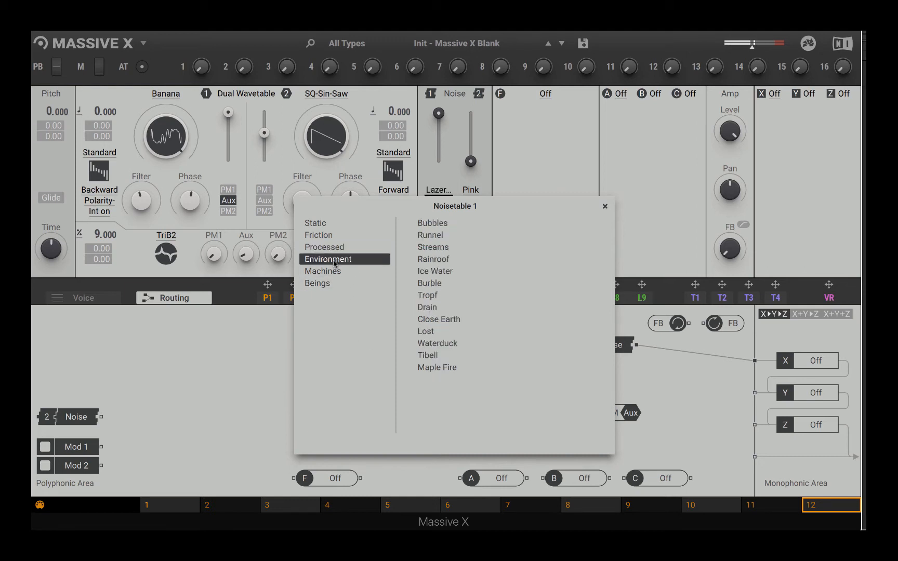
pyautogui.click(428, 283)
pyautogui.click(433, 247)
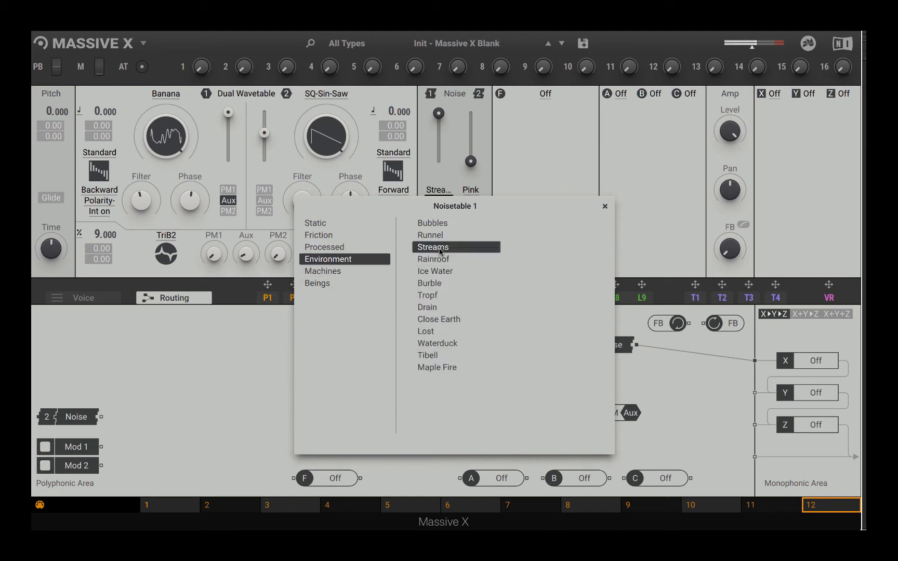
pyautogui.click(322, 270)
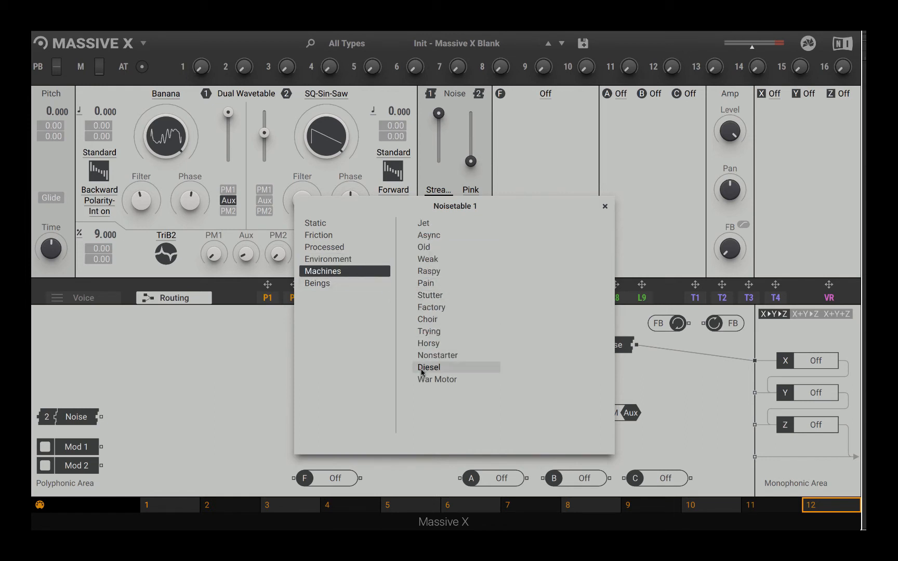
pyautogui.click(434, 355)
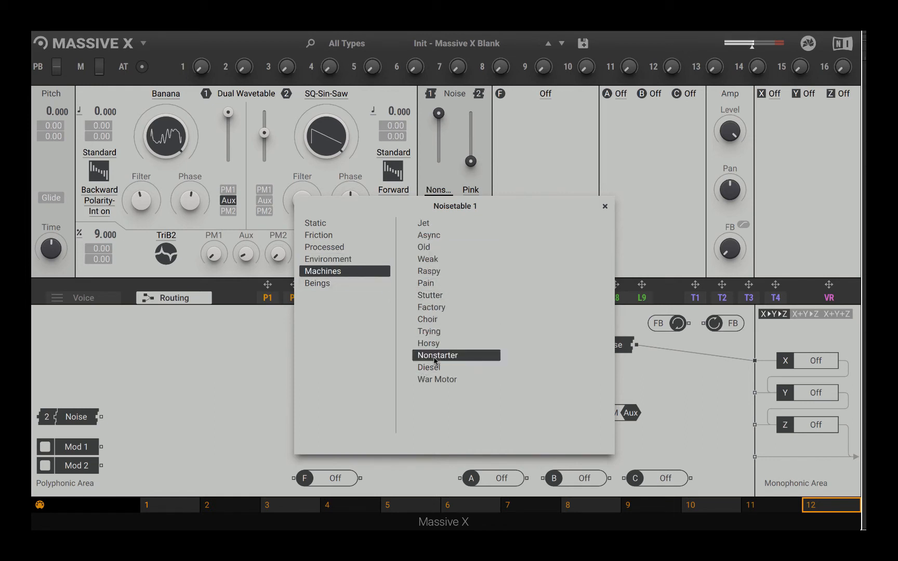
# Set Noise 1 to Birdy from the Beings category and lower its pitch well below the middle.
pyautogui.click(333, 284)
pyautogui.click(441, 247)
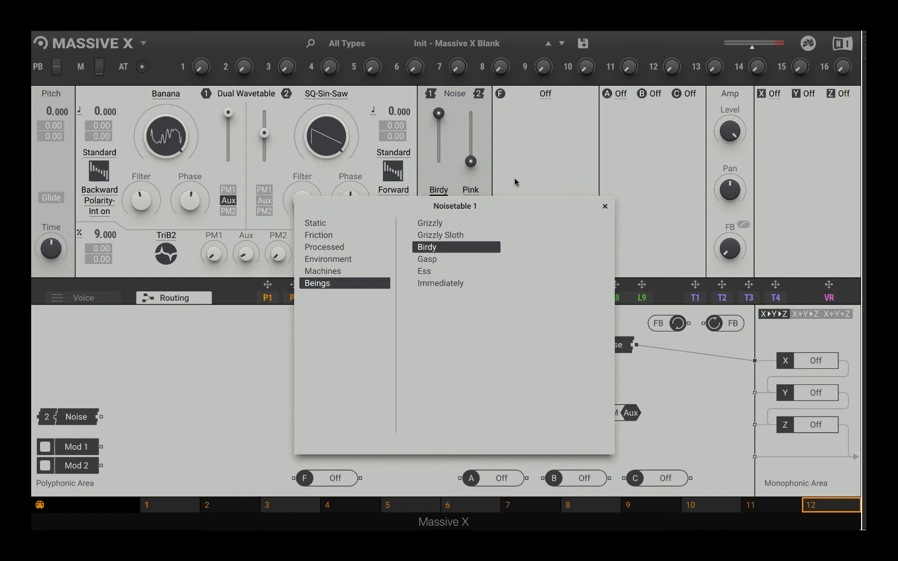
pyautogui.click(454, 184)
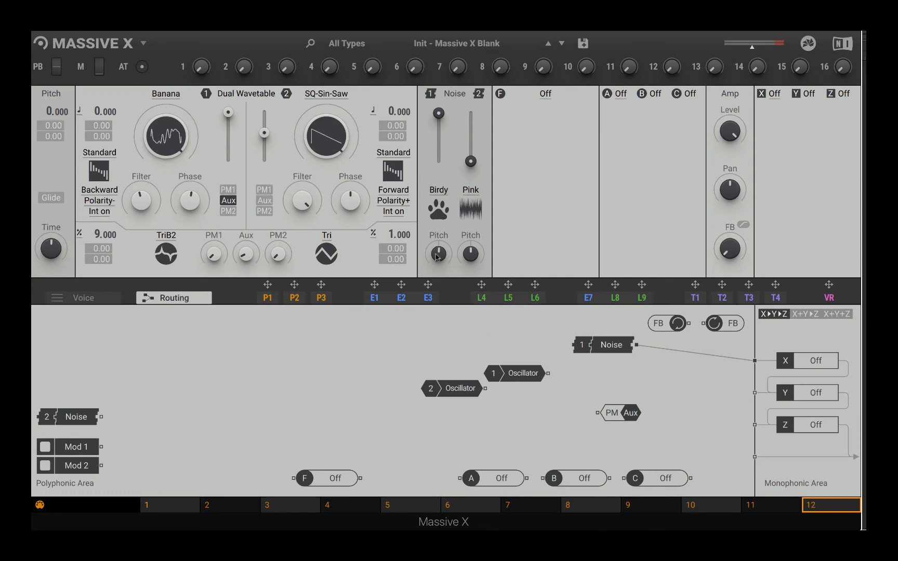
pyautogui.moveTo(437, 256); pyautogui.dragTo(438, 267)
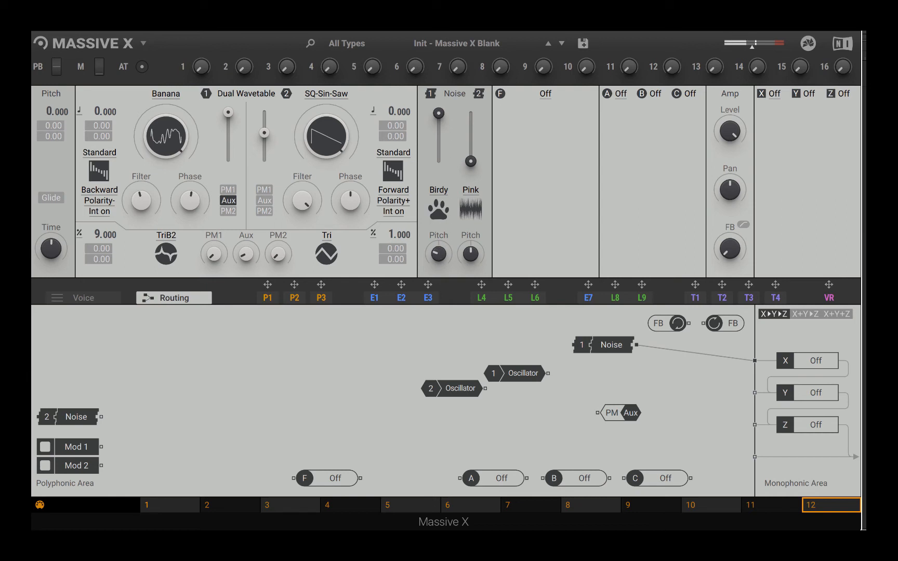